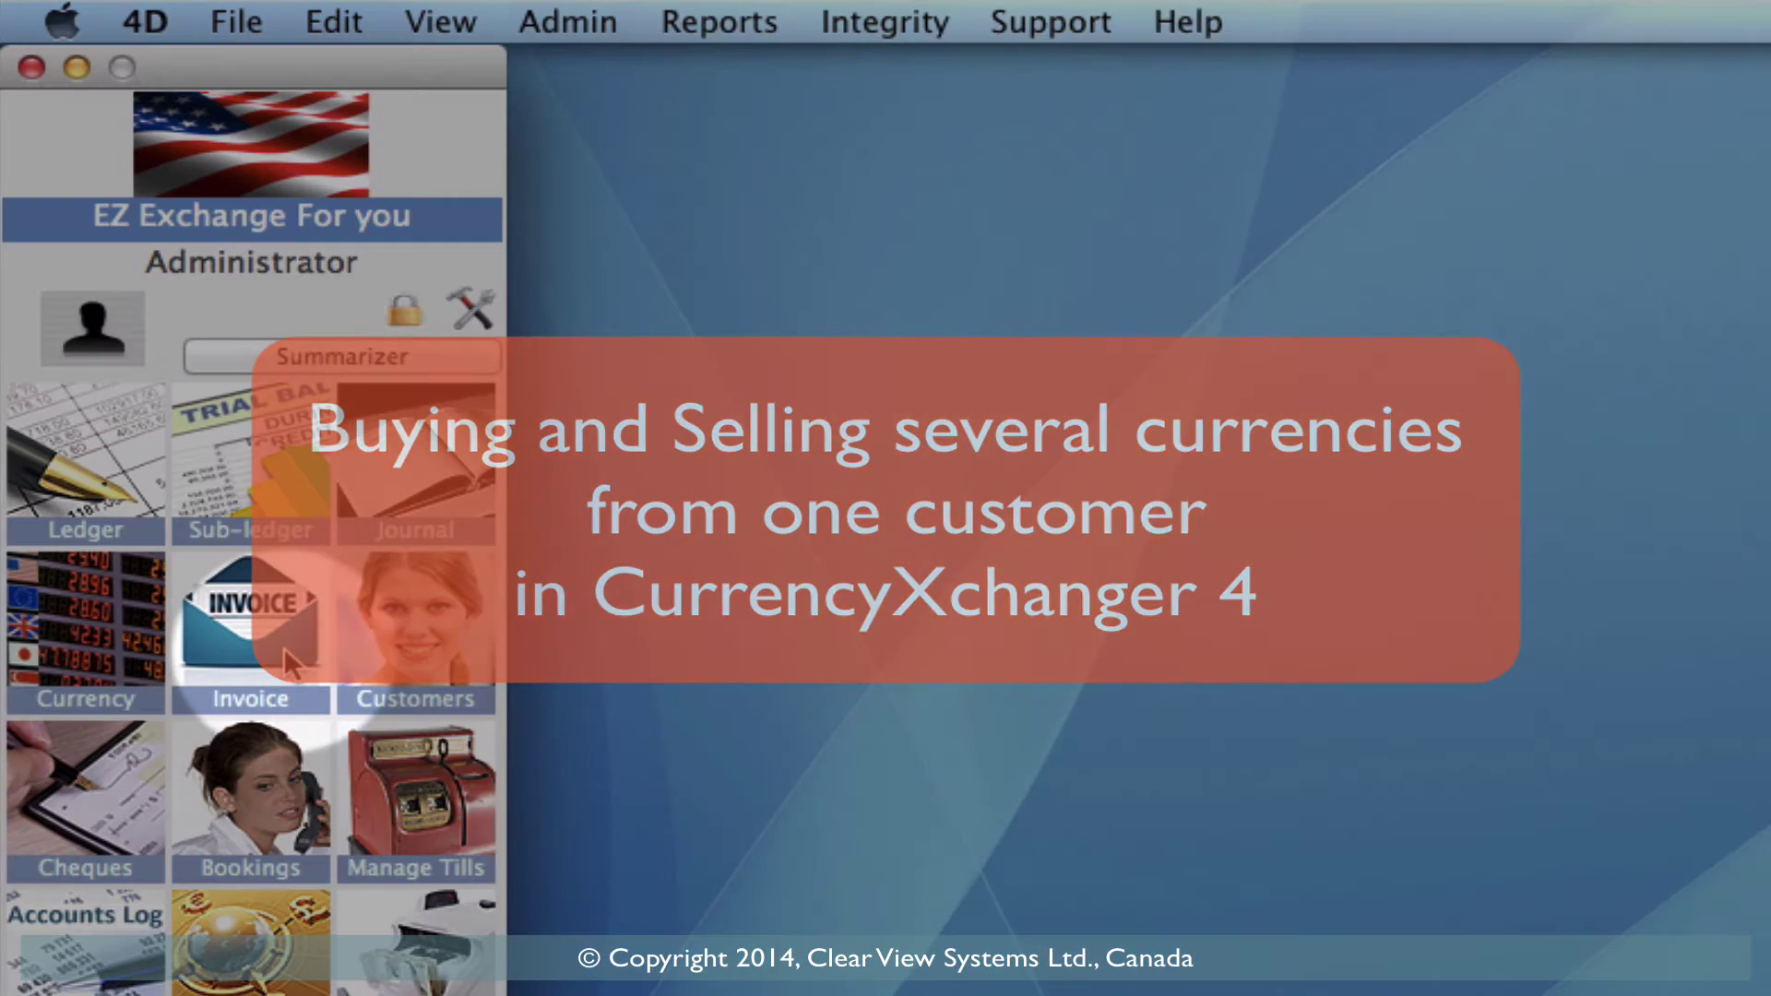
Step: Open the Invoices list from the main launcher's Invoice icon
{"action": "left_click", "coordinate": [287, 666]}
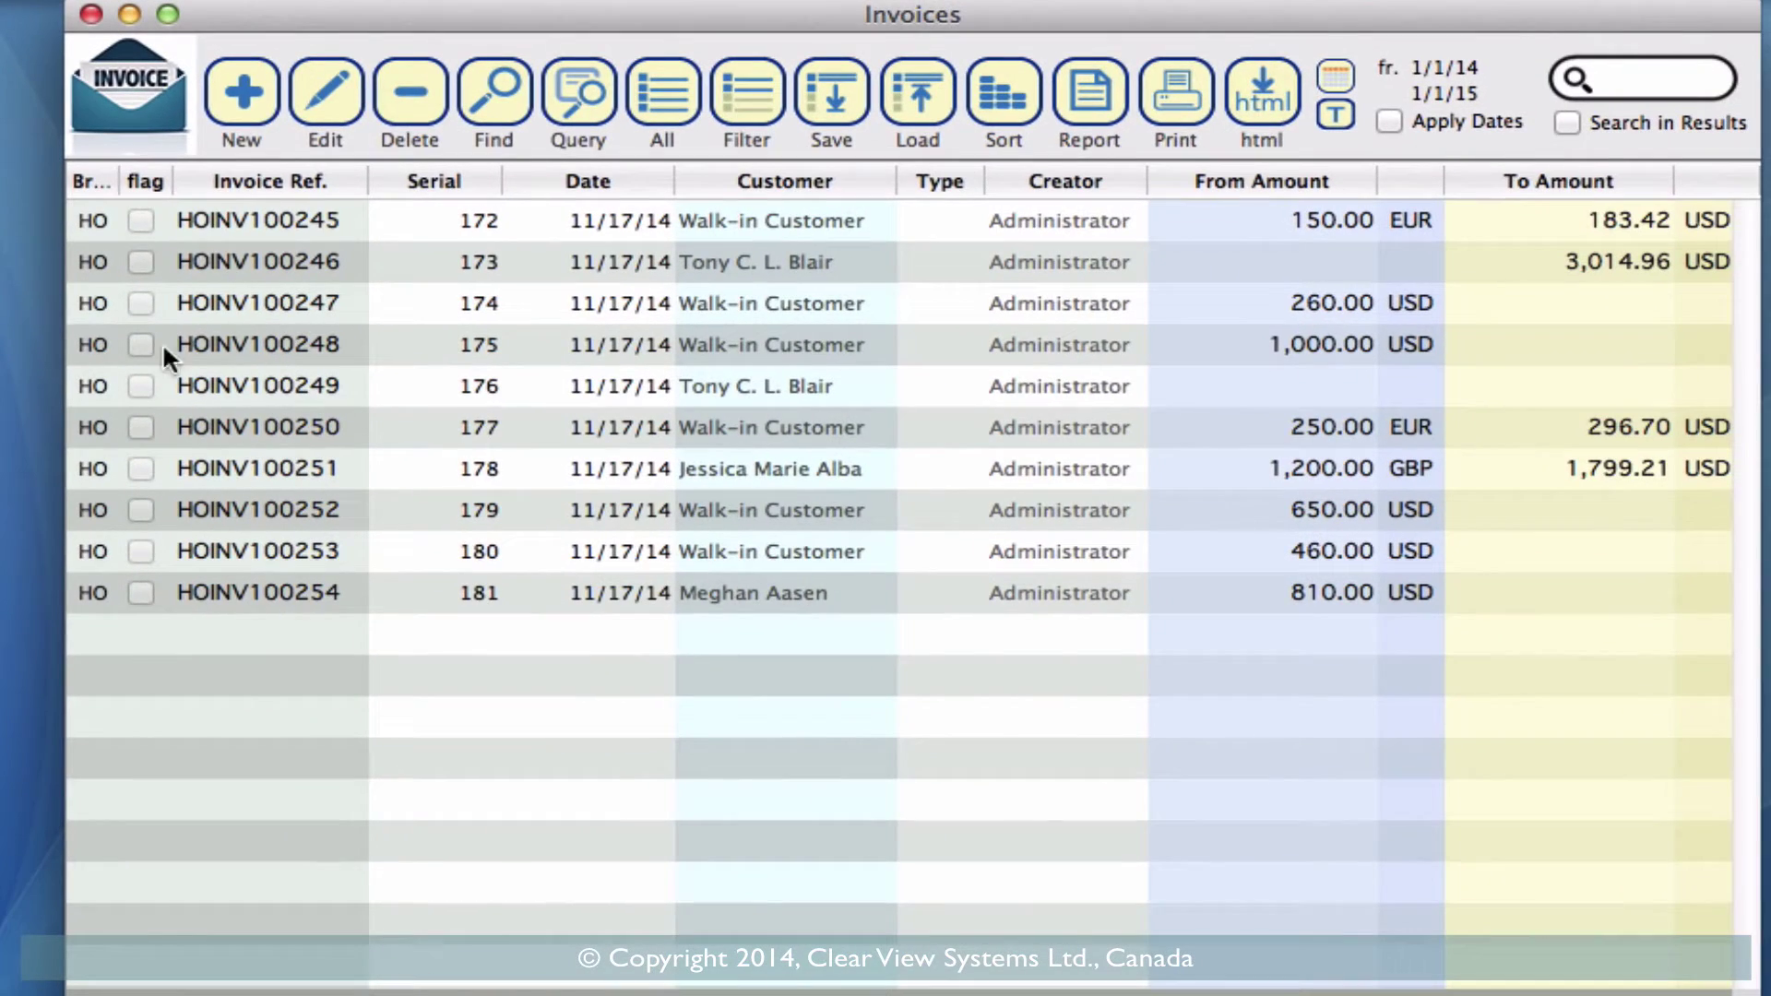
Step: Start new invoice HOINV100255 and assign the existing customer found by first-name search
{"action": "left_click", "coordinate": [238, 108]}
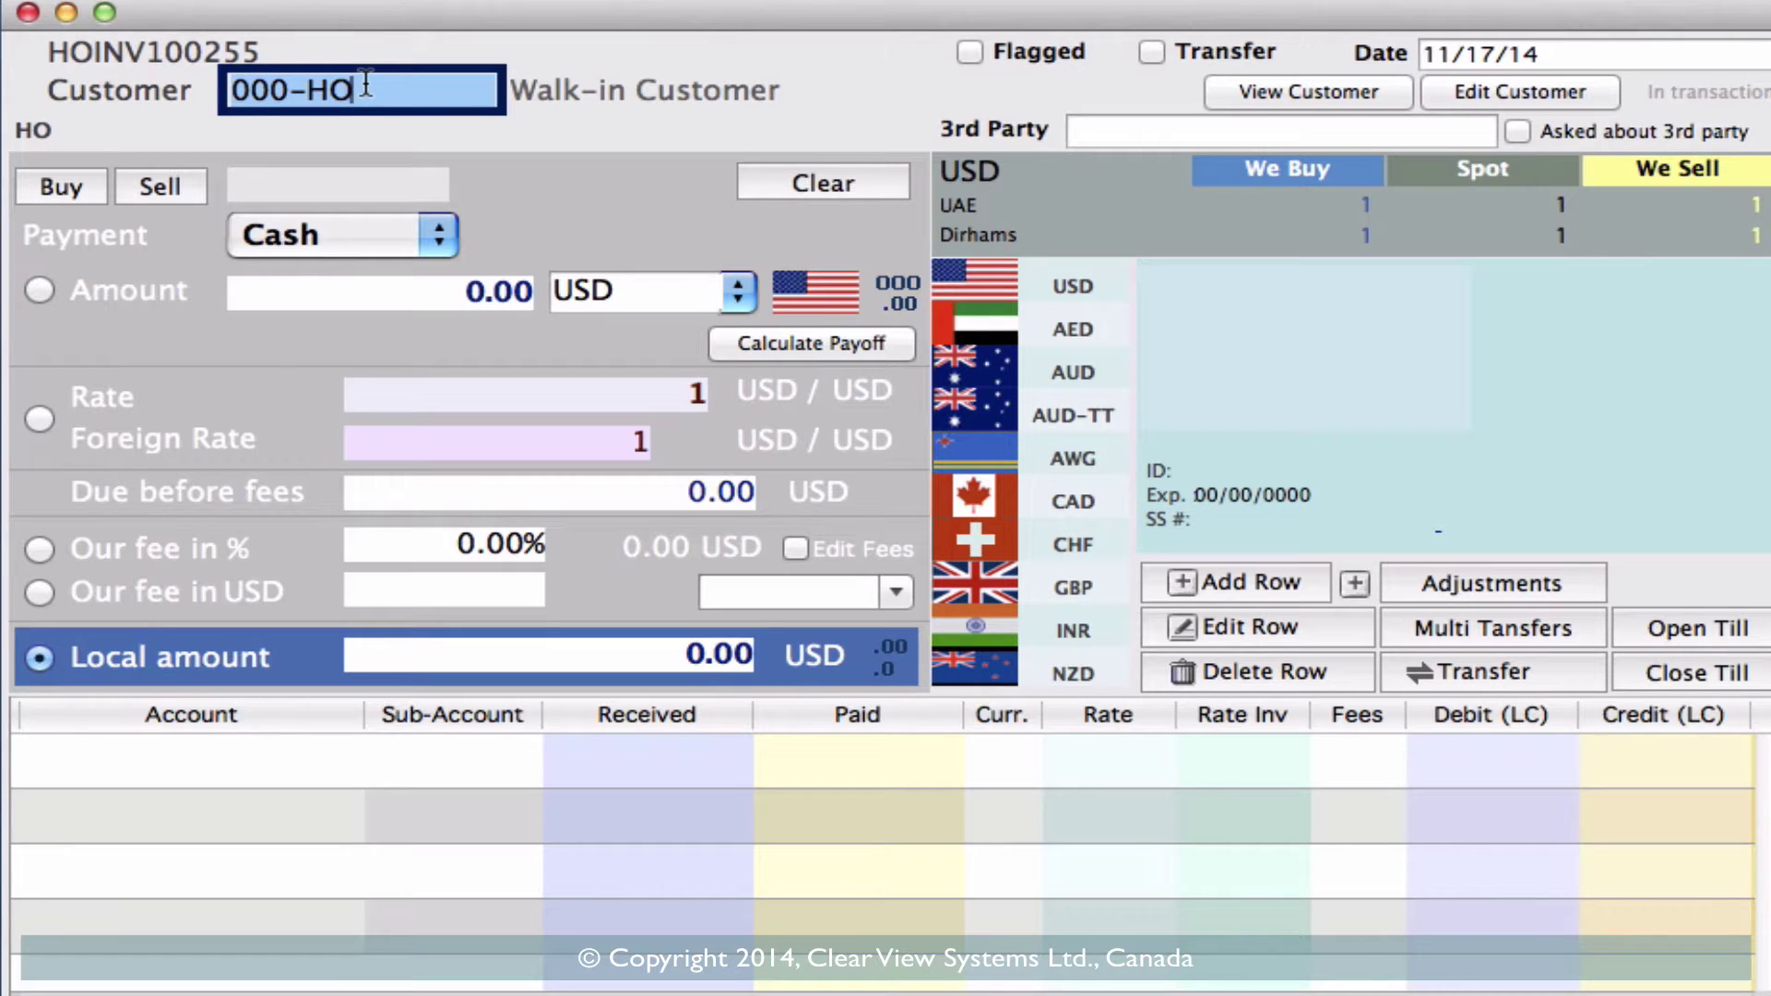
{"action": "key", "text": "BackSpace"}
{"action": "key", "text": "BackSpace"}
{"action": "key", "text": "BackSpace"}
{"action": "key", "text": "BackSpace"}
{"action": "key", "text": "BackSpace"}
{"action": "key", "text": "BackSpace"}
{"action": "type", "text": "craig"}
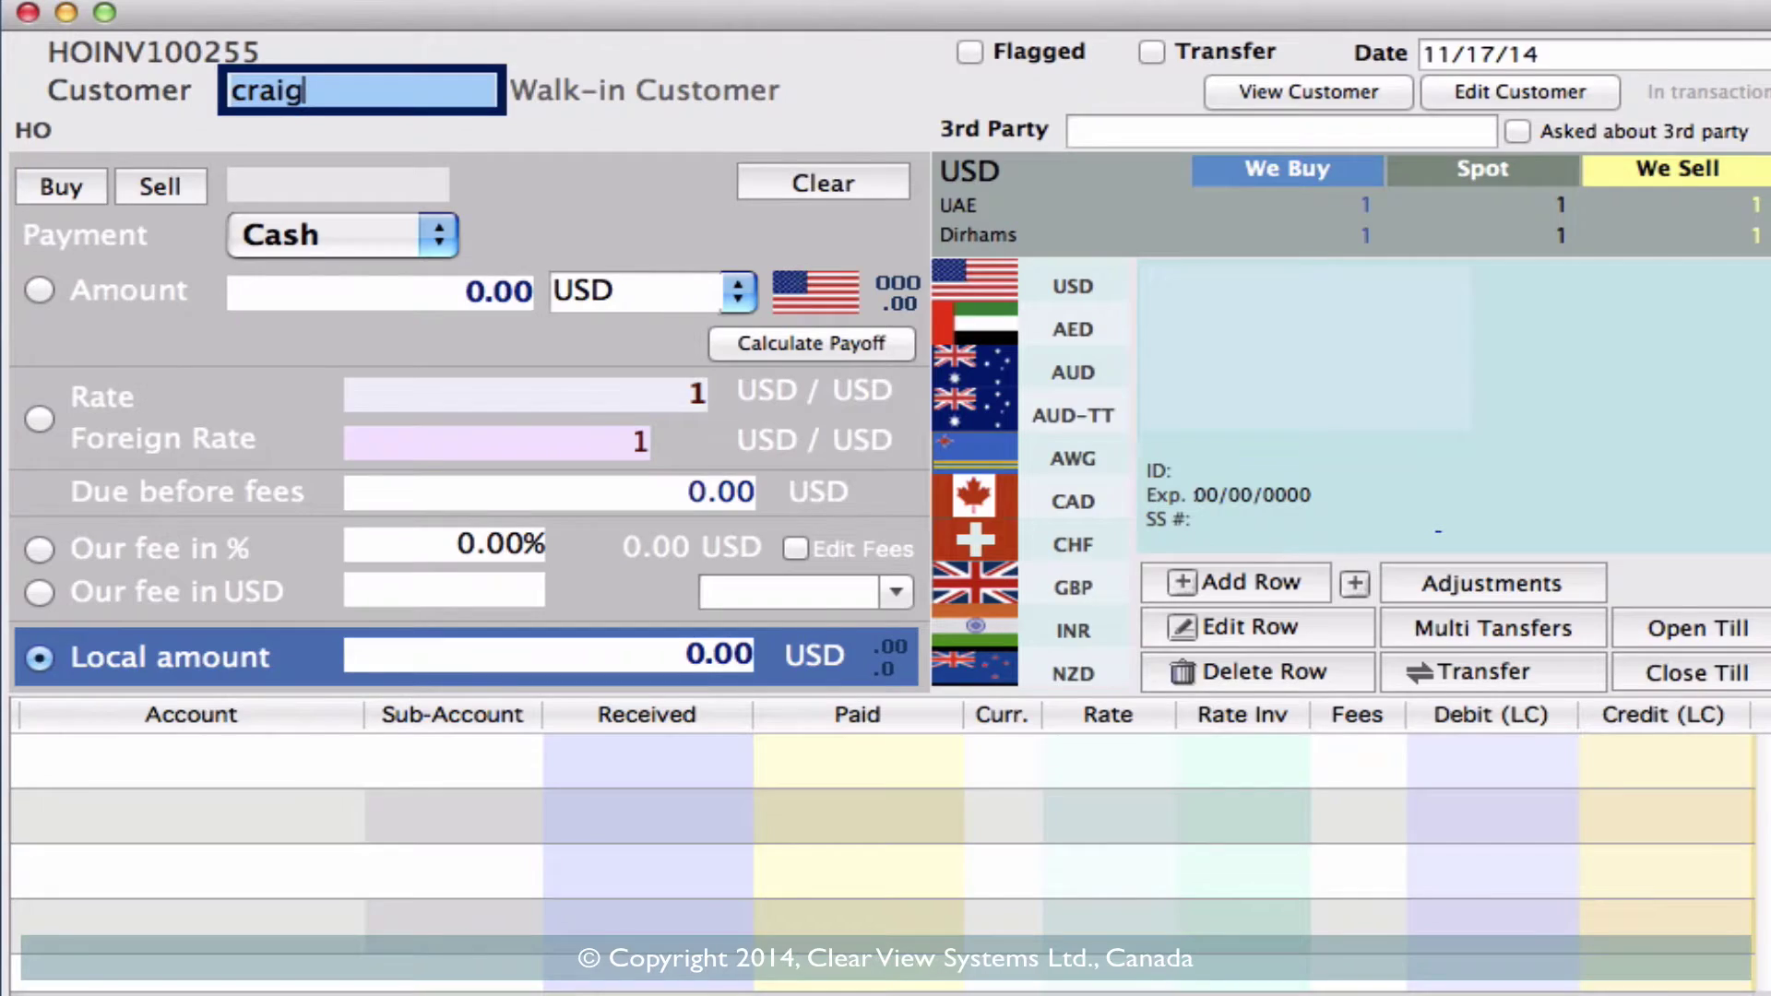
{"action": "key", "text": "Return"}
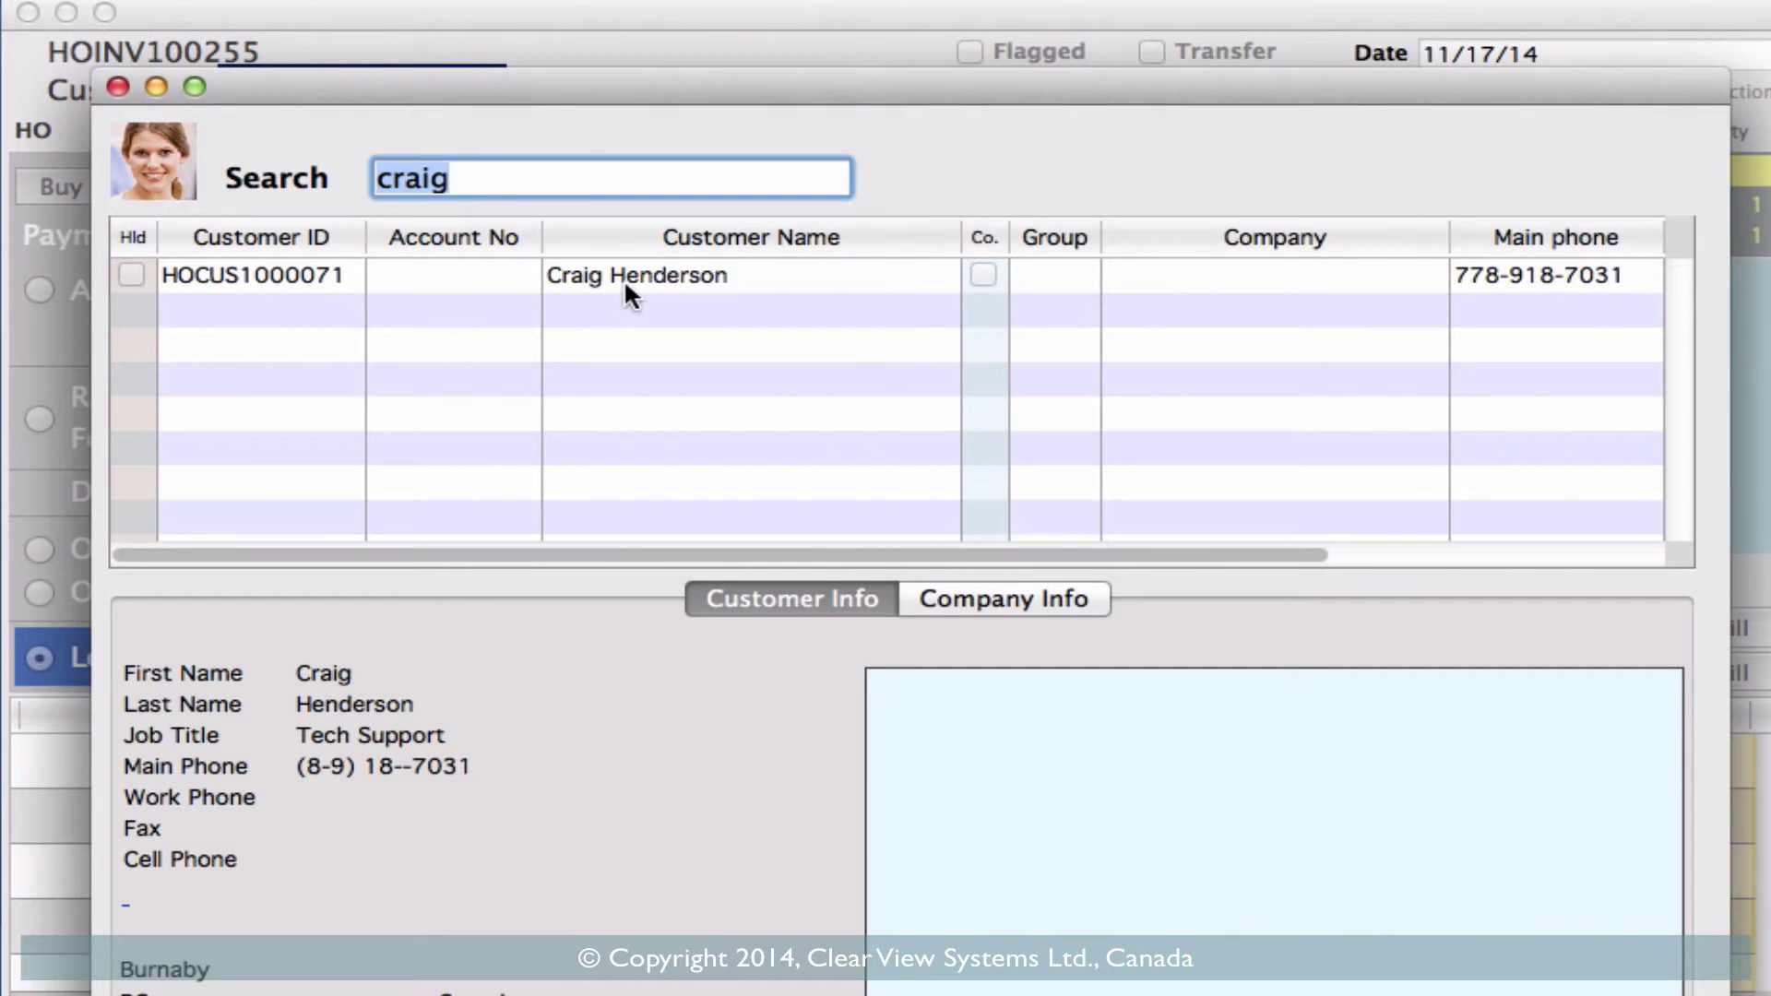
{"action": "left_click", "coordinate": [641, 277]}
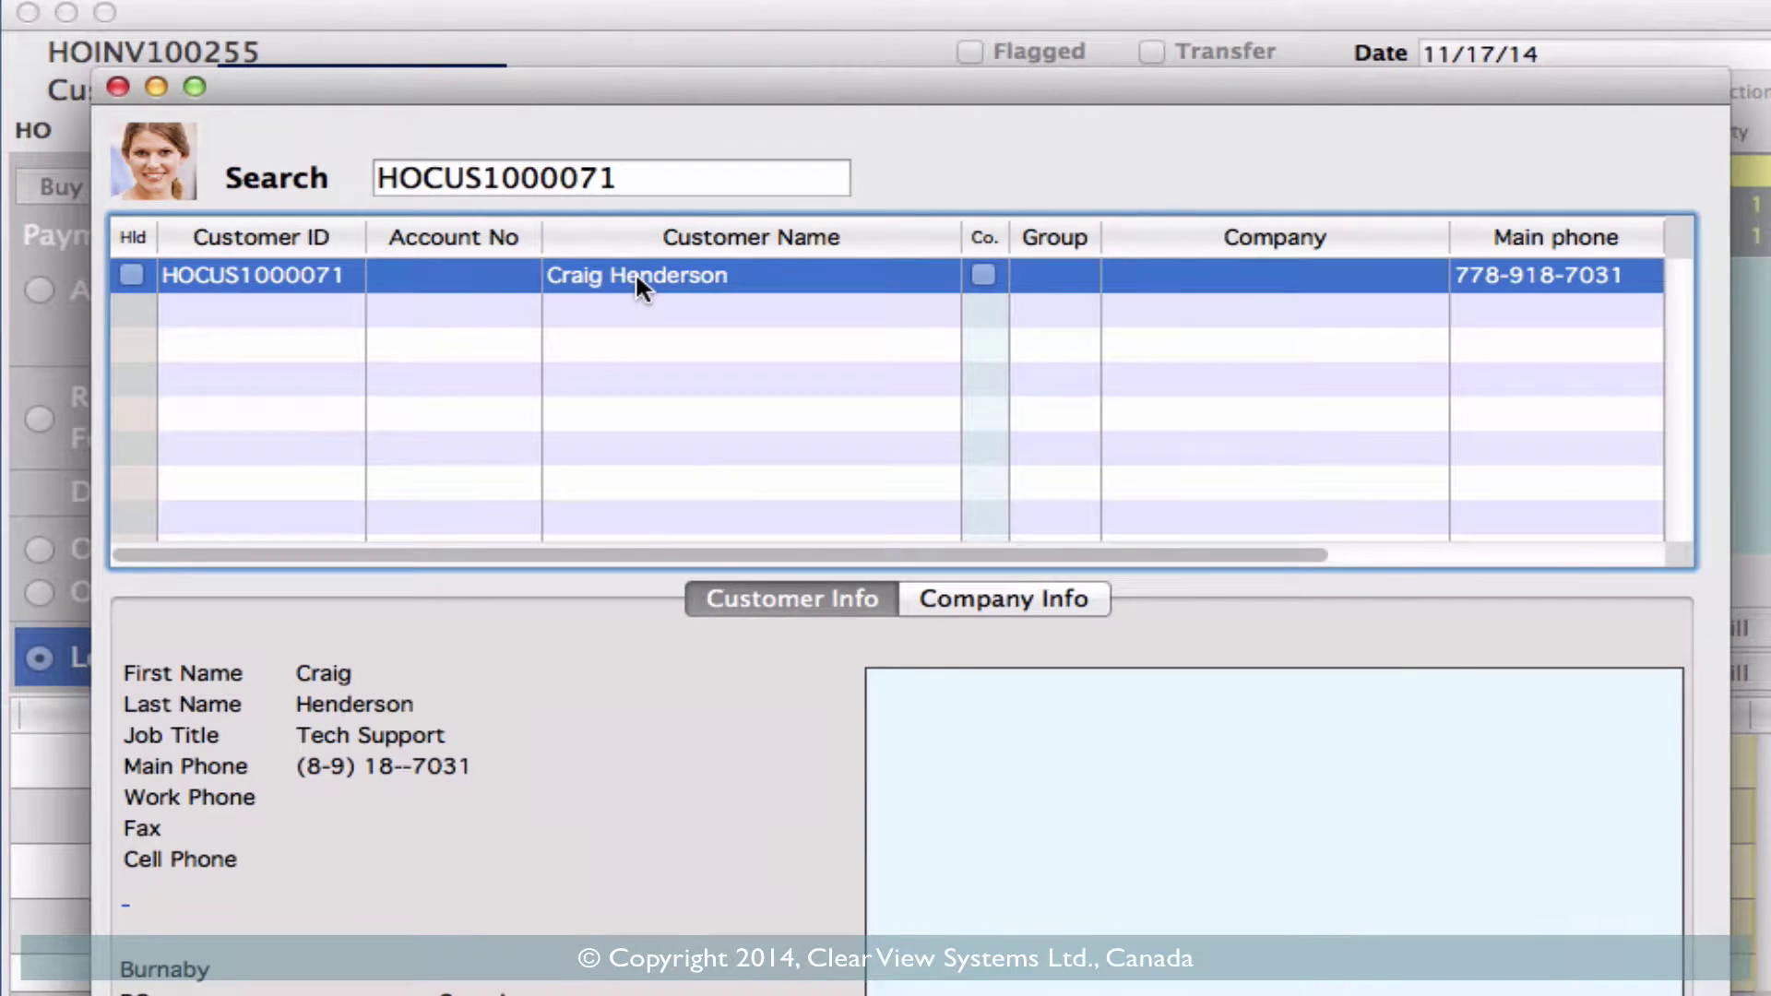
{"action": "key", "text": "Return"}
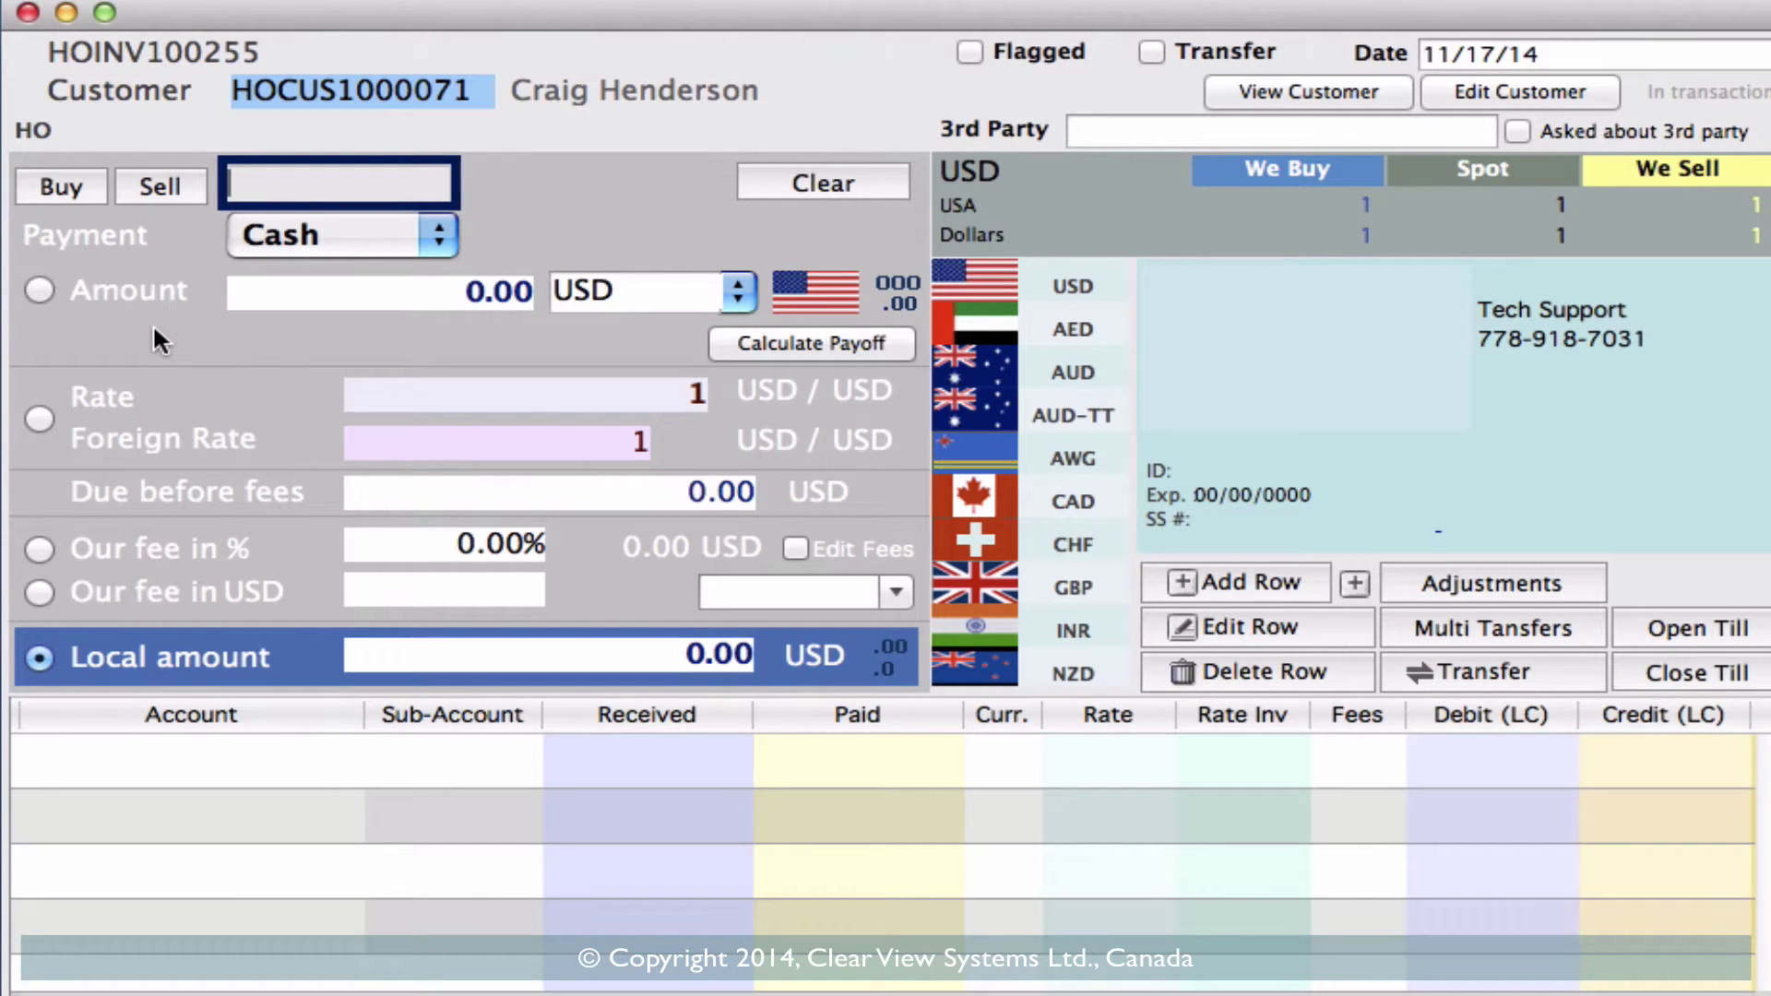
Step: Add a cash line buying 3,000.00 AUD at rate 0.8354 for 2,506.20 USD
{"action": "left_click", "coordinate": [67, 186]}
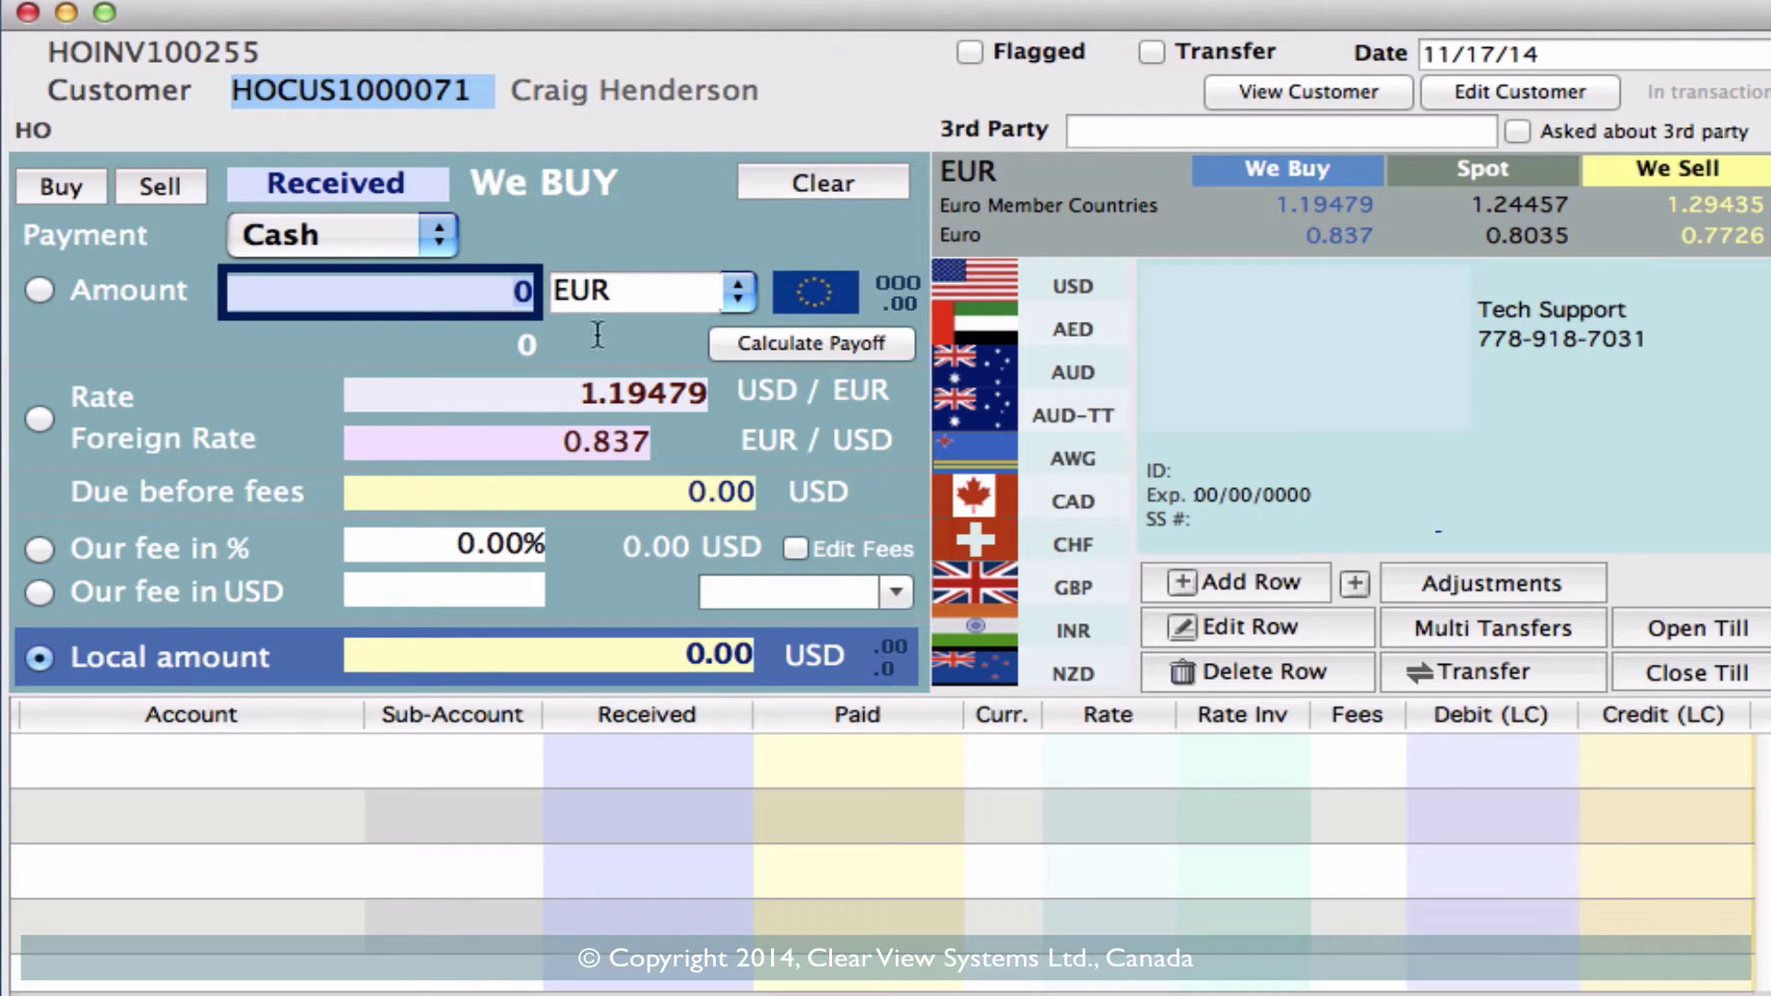
{"action": "left_click", "coordinate": [962, 369]}
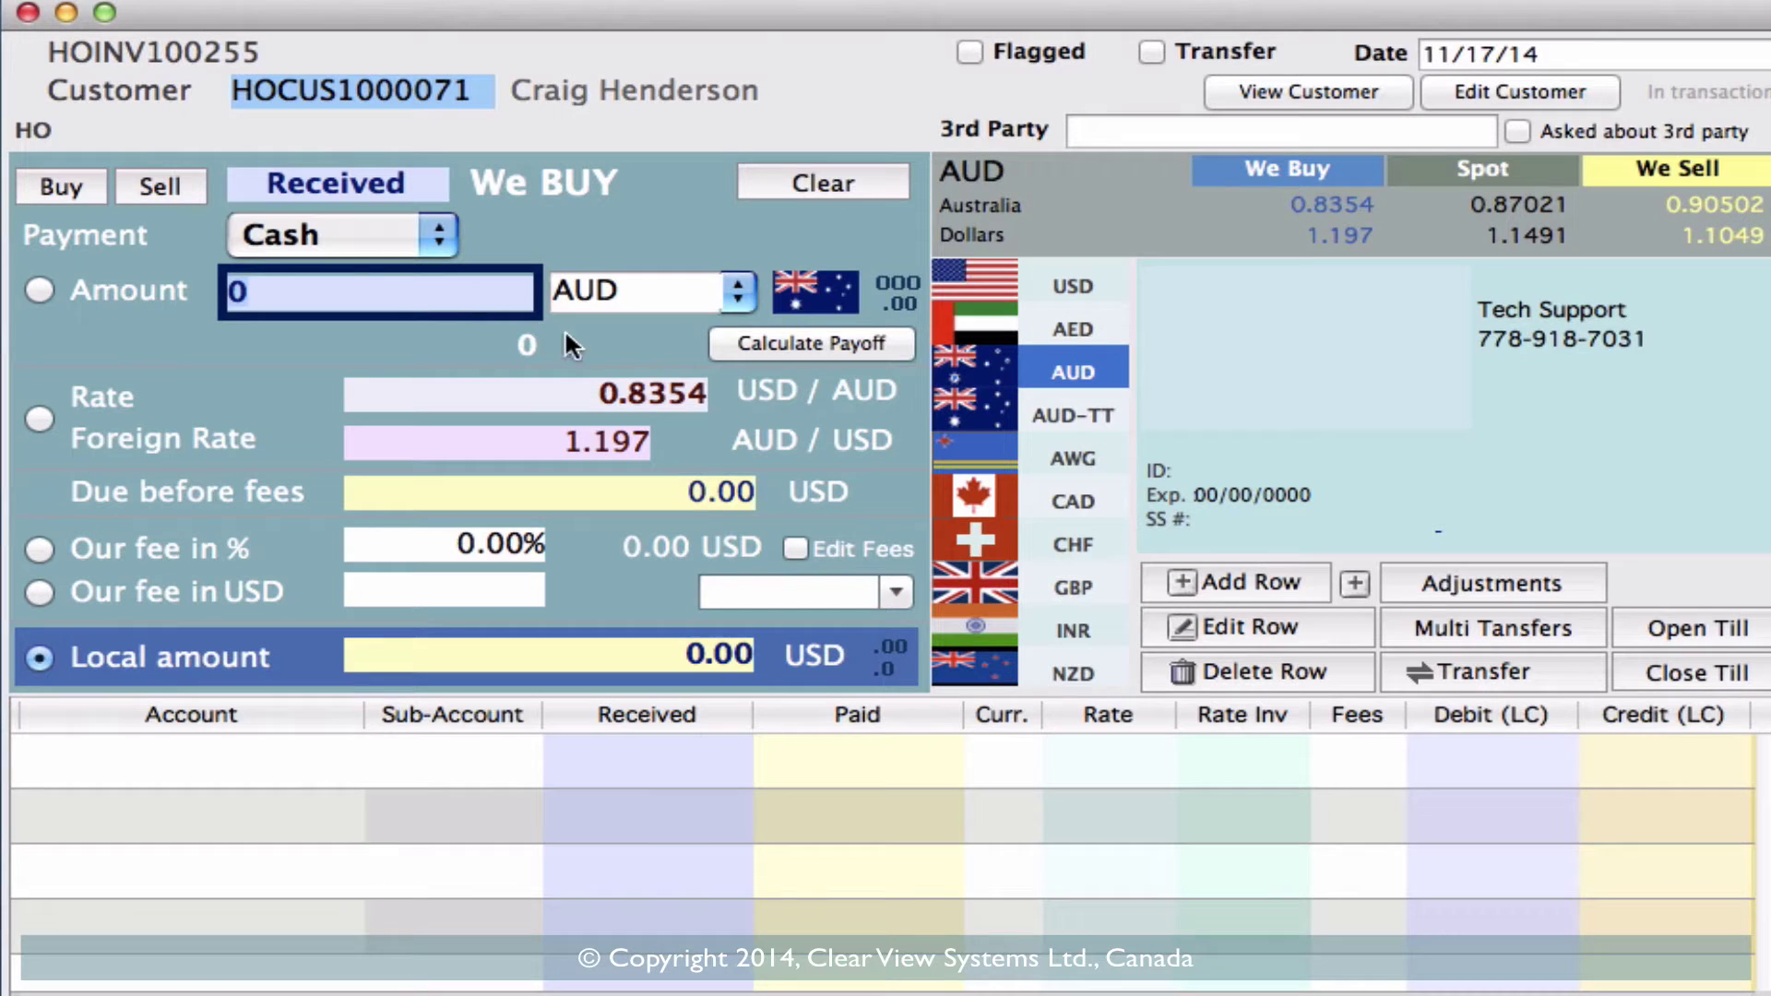
{"action": "type", "text": "3000"}
{"action": "key", "text": "Tab"}
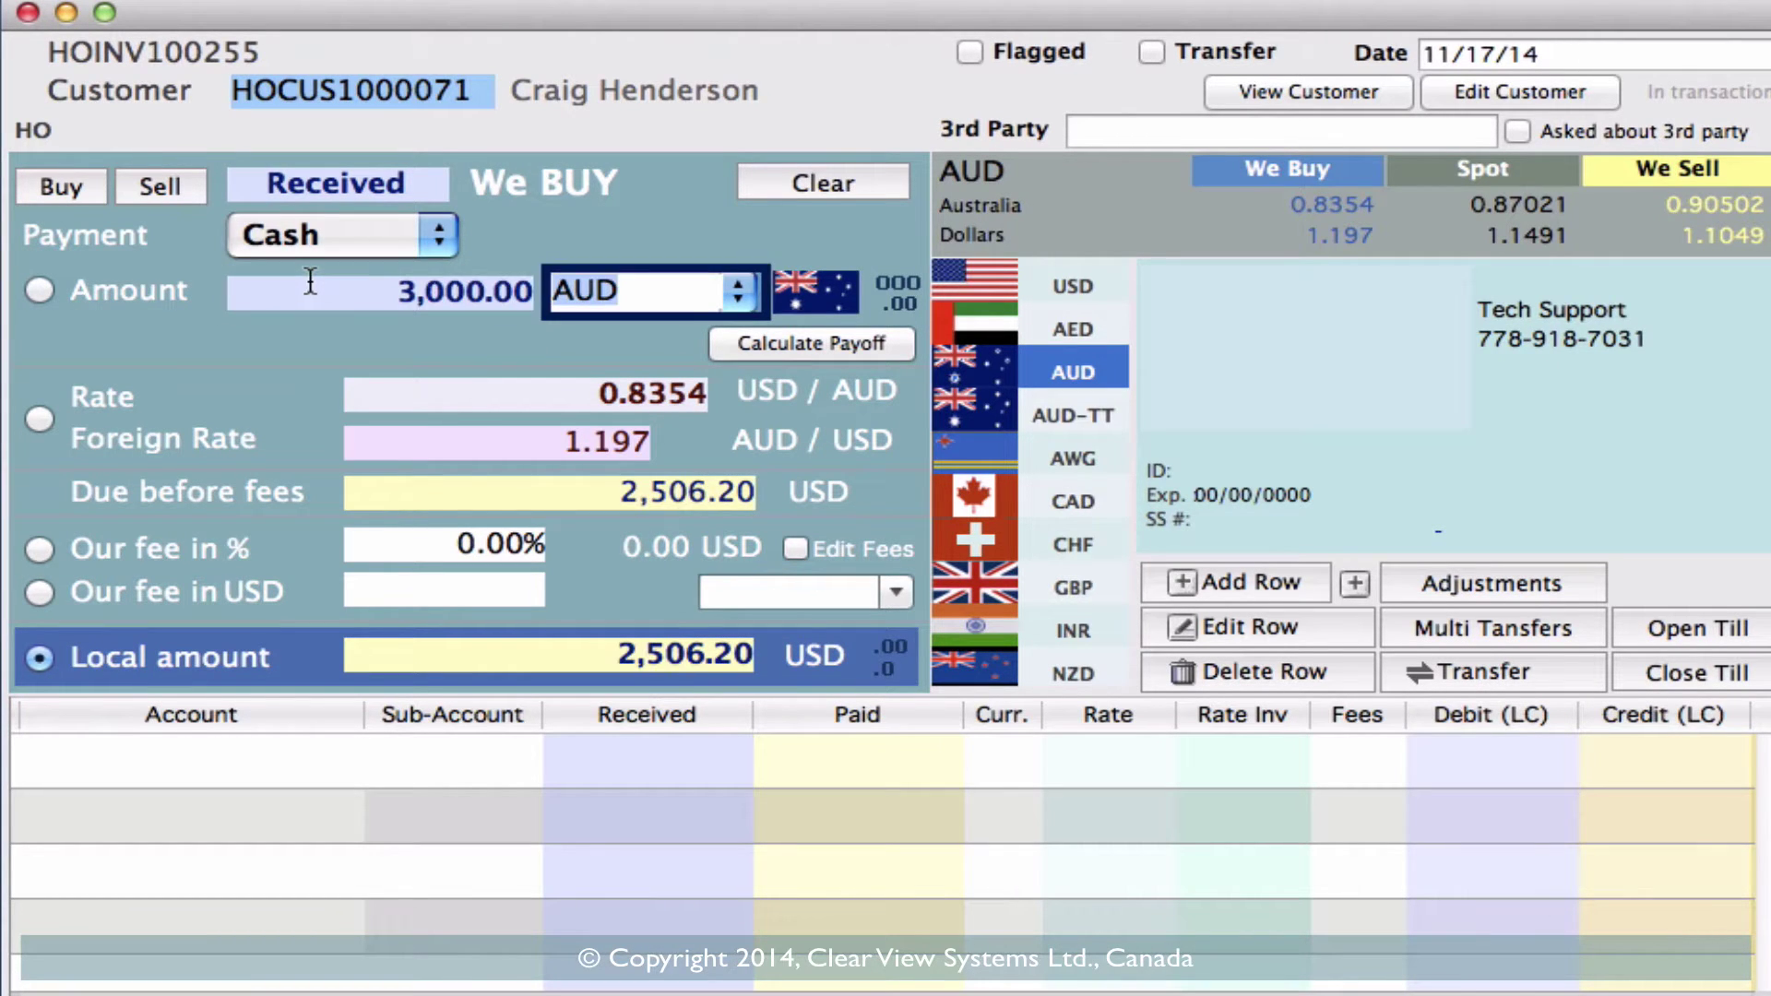
{"action": "key", "text": "Tab"}
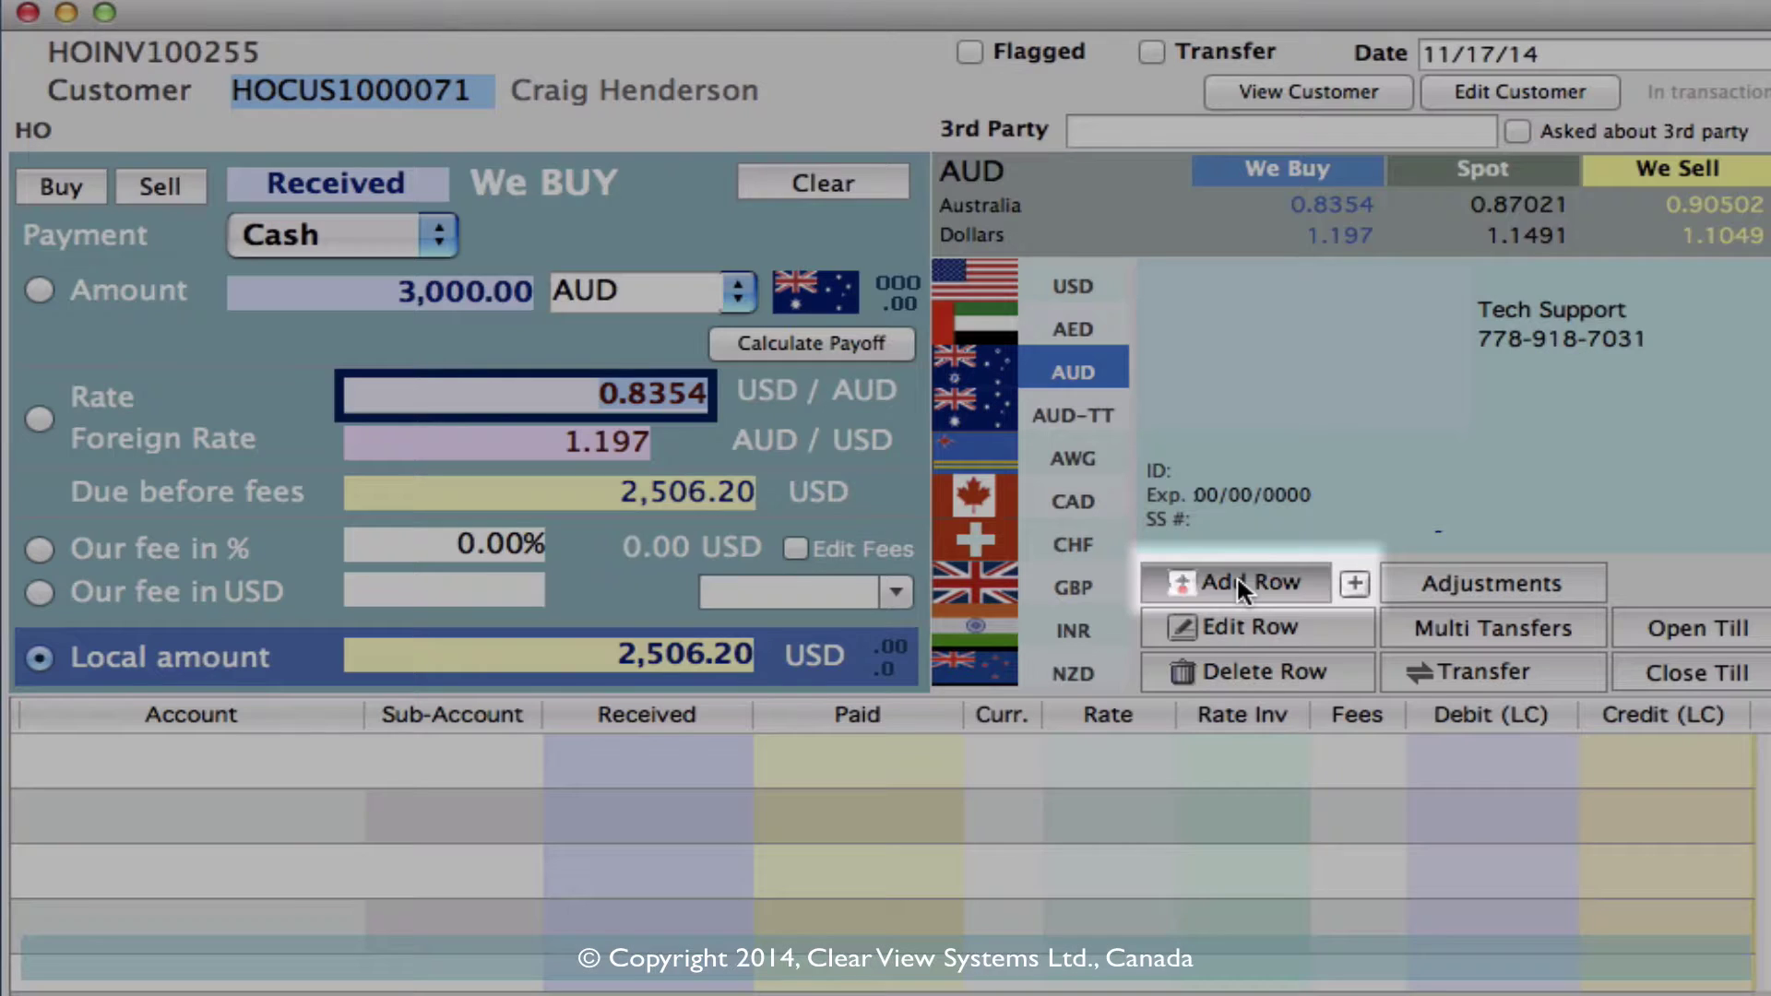
{"action": "left_click", "coordinate": [1236, 576]}
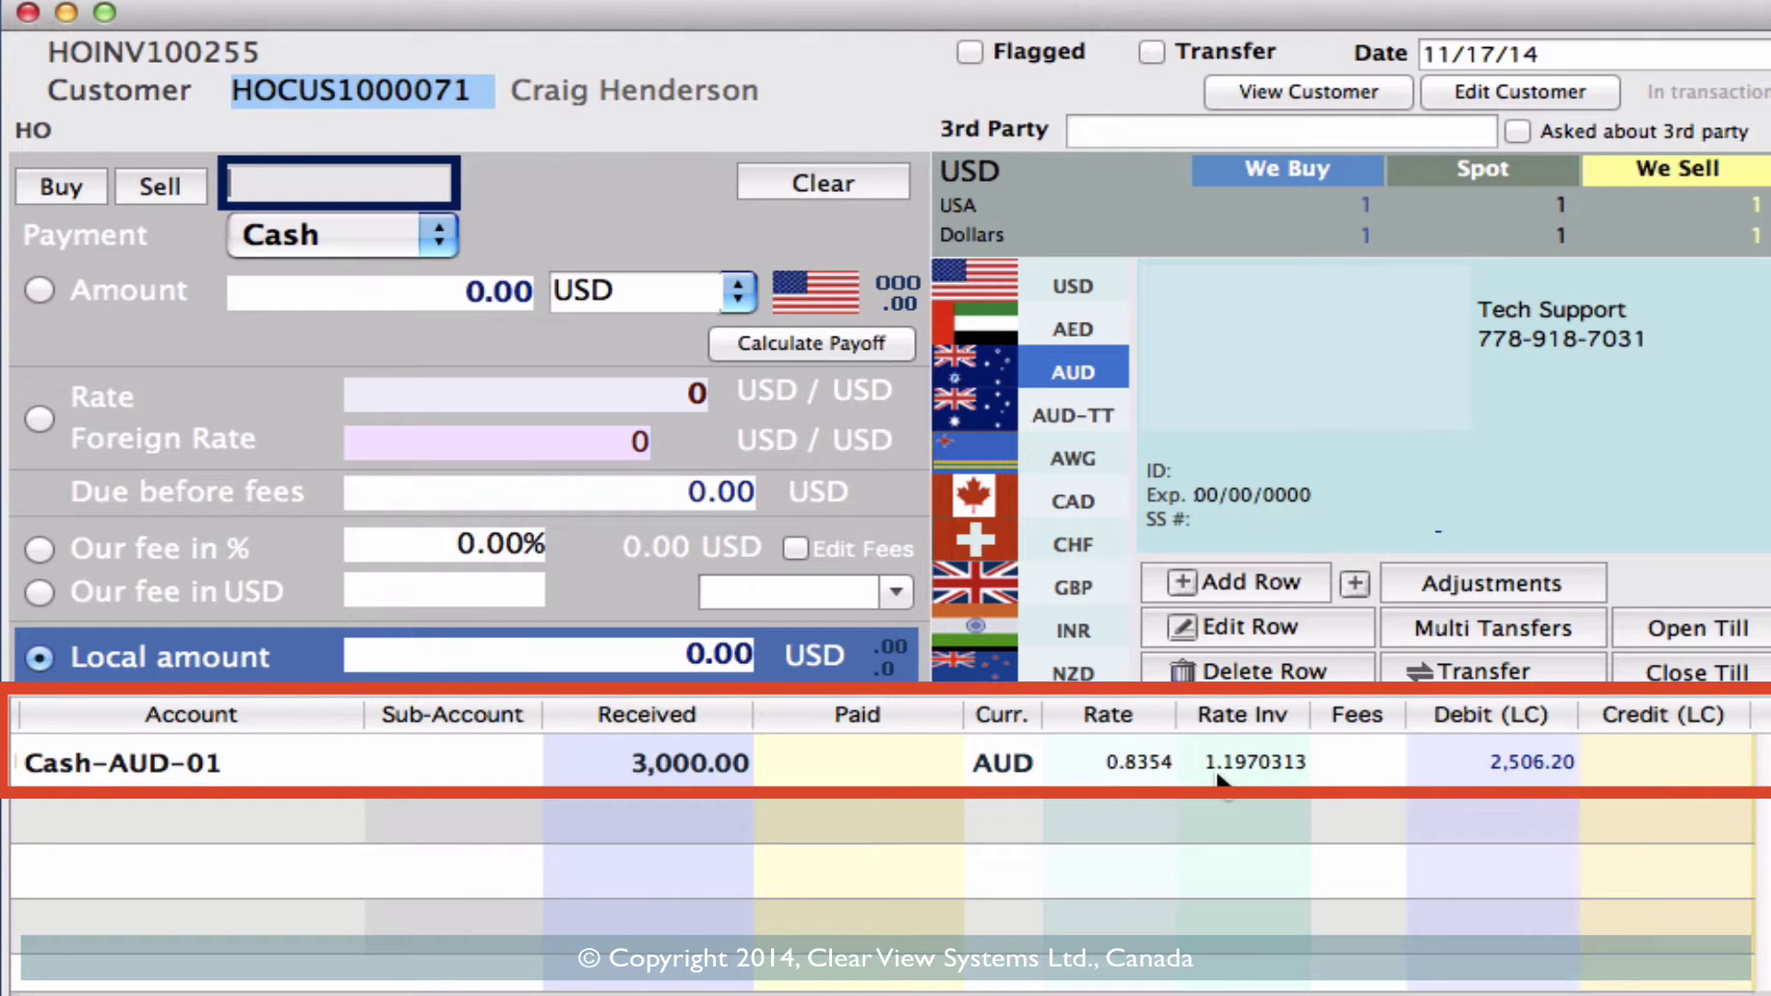
Step: Add a cash line buying 600.00 EUR at 1.19479 for 716.87 USD
{"action": "left_click", "coordinate": [65, 186]}
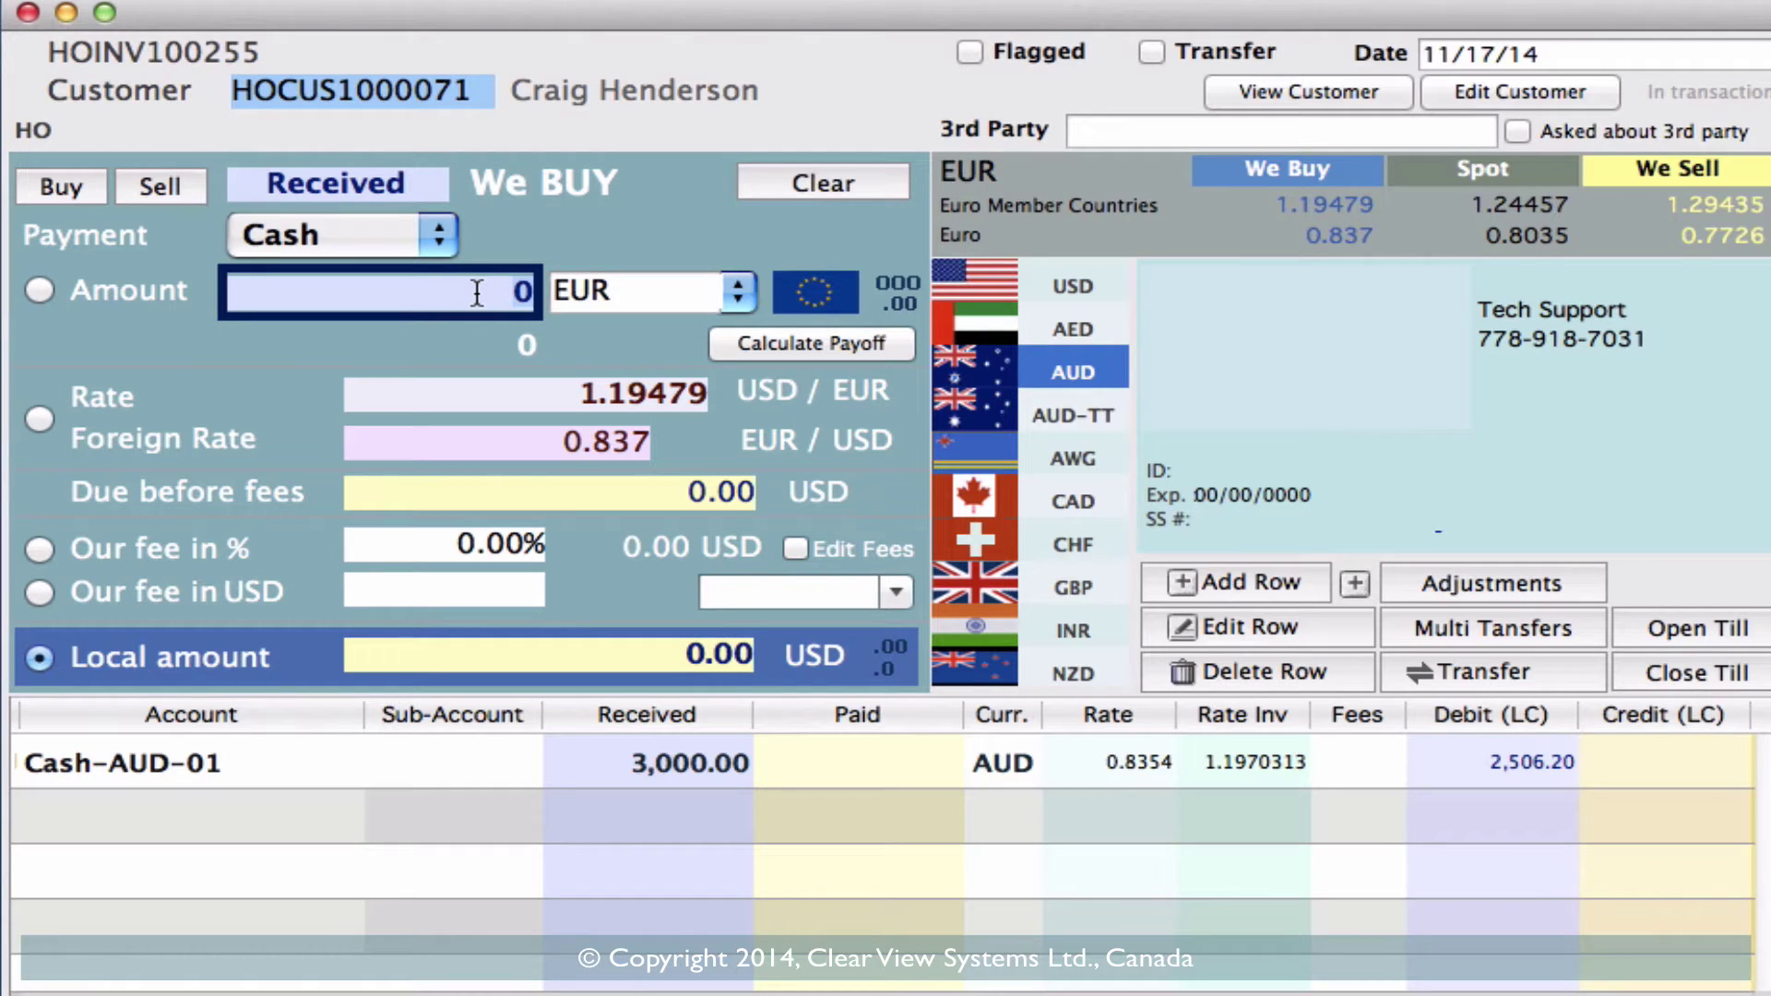
{"action": "type", "text": "600"}
{"action": "key", "text": "Tab"}
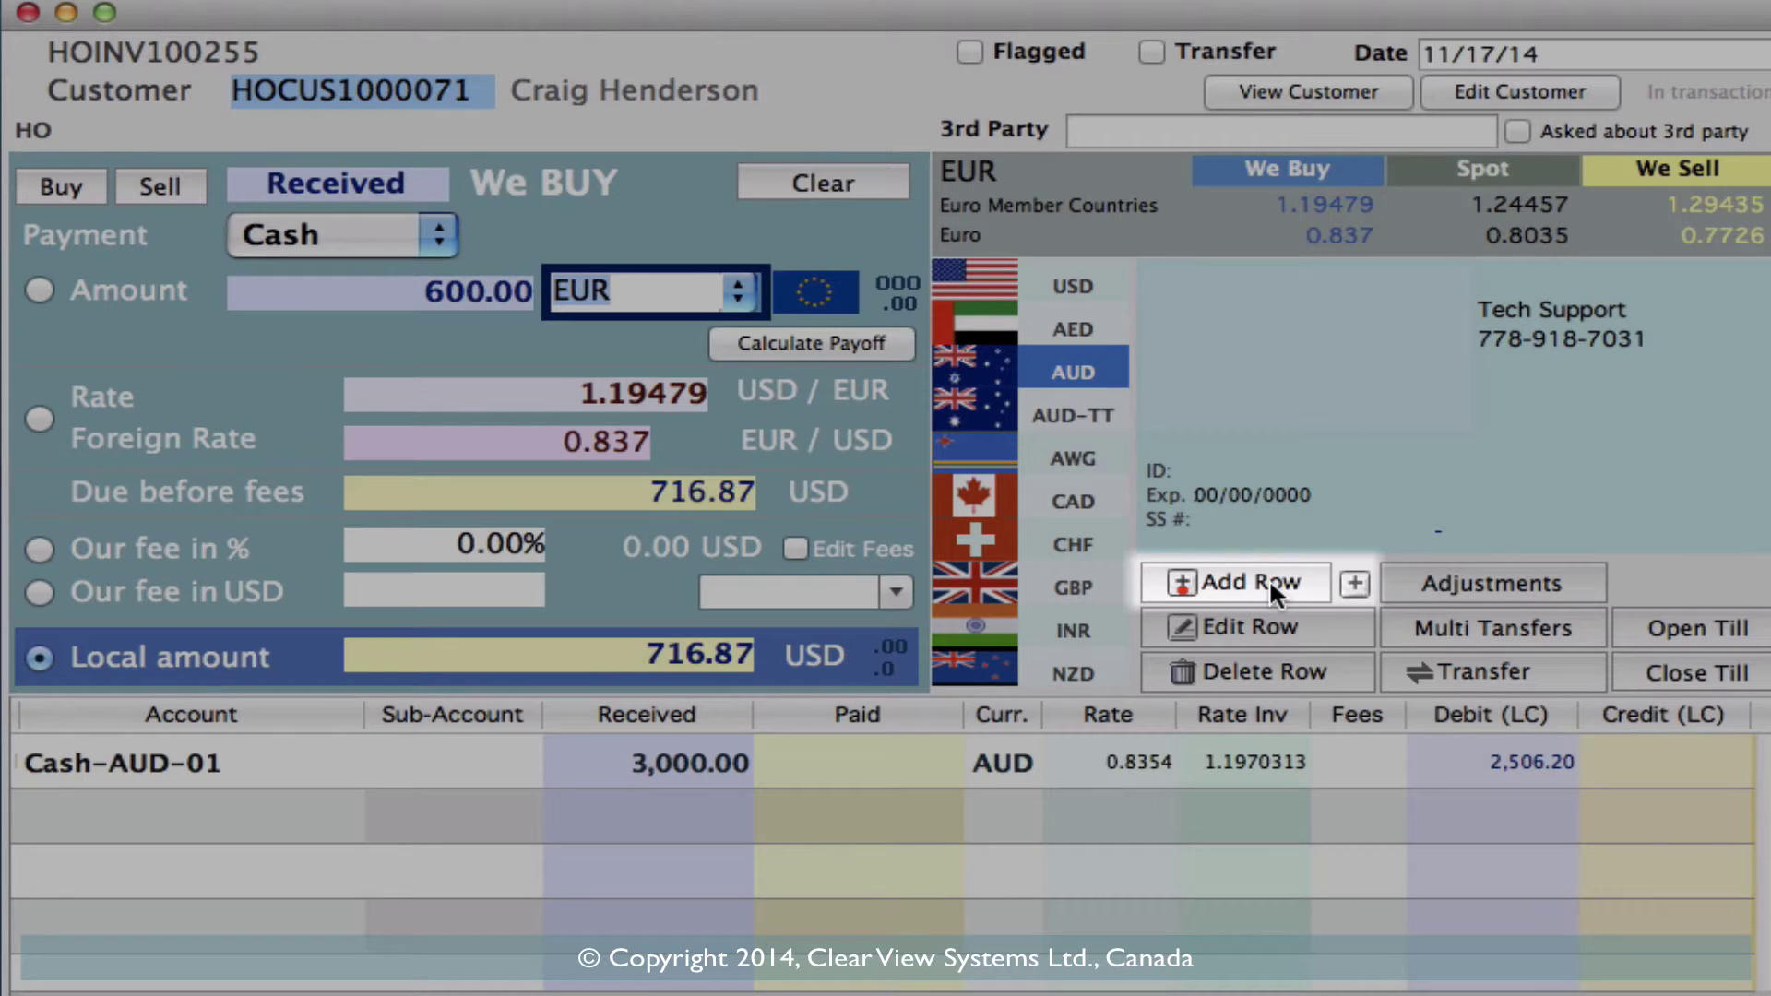
{"action": "left_click", "coordinate": [1269, 581]}
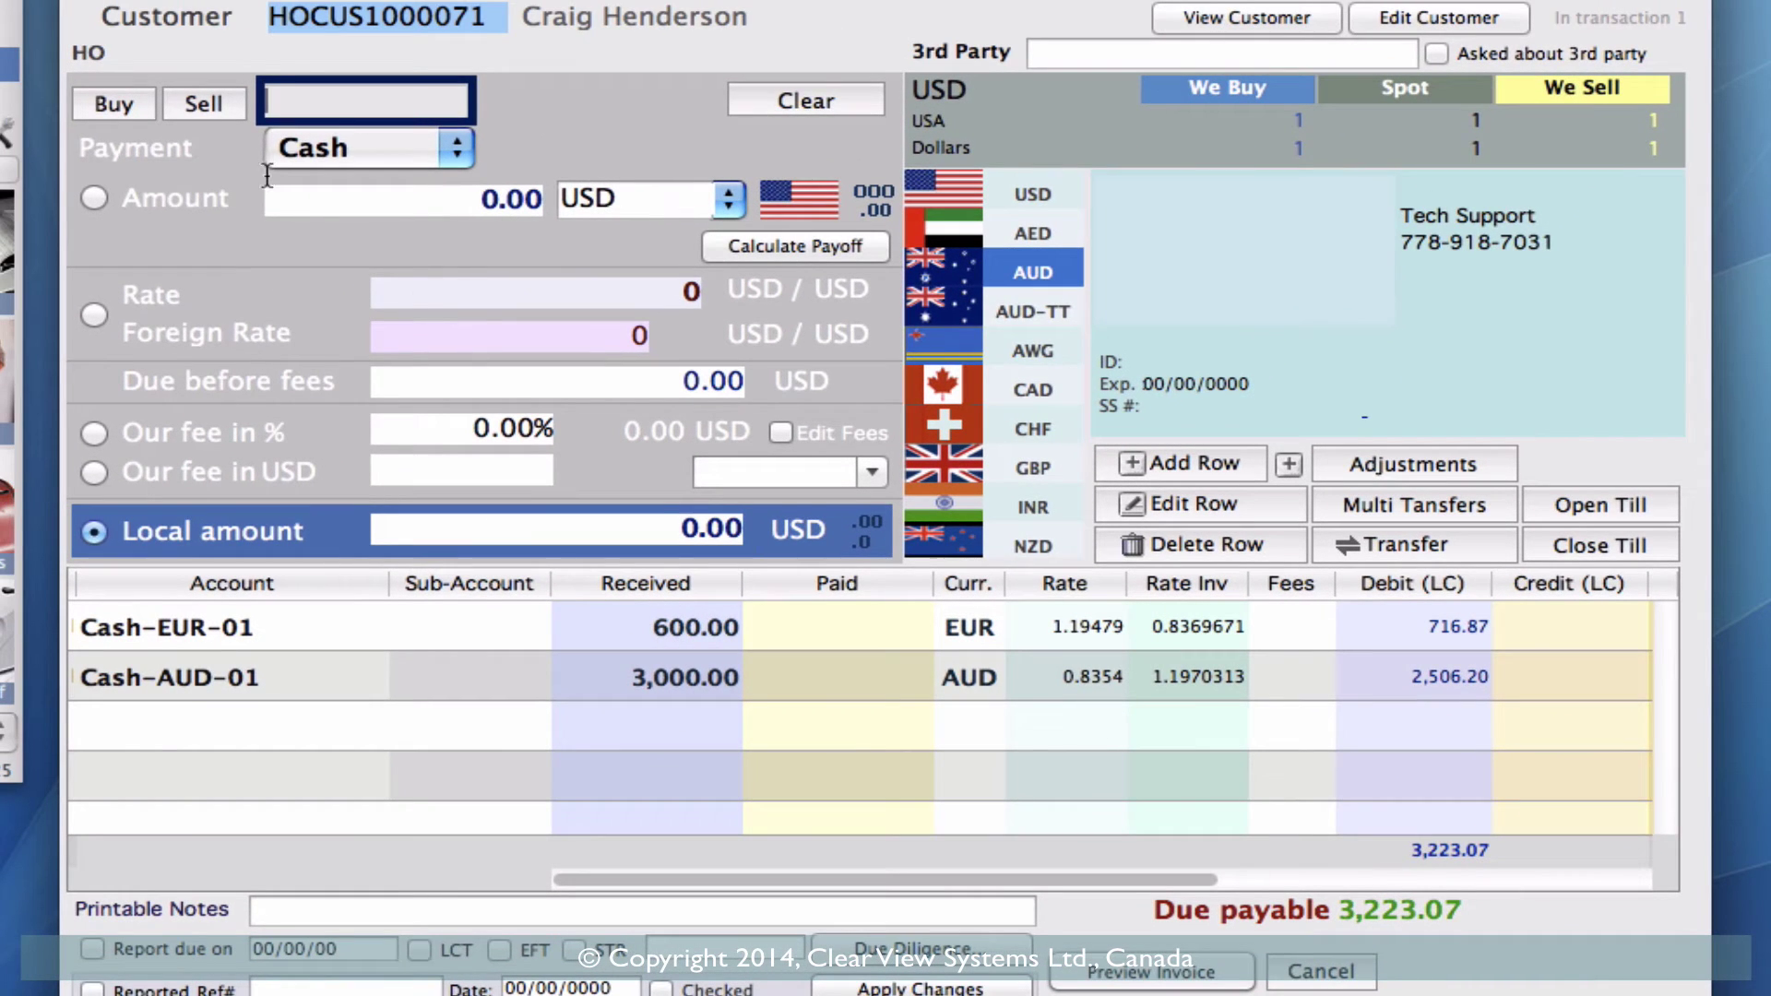
Step: Enter a cash sale of 1,980.00 GBP at 1.62609, worth 3,219.66 USD
{"action": "left_click", "coordinate": [199, 102]}
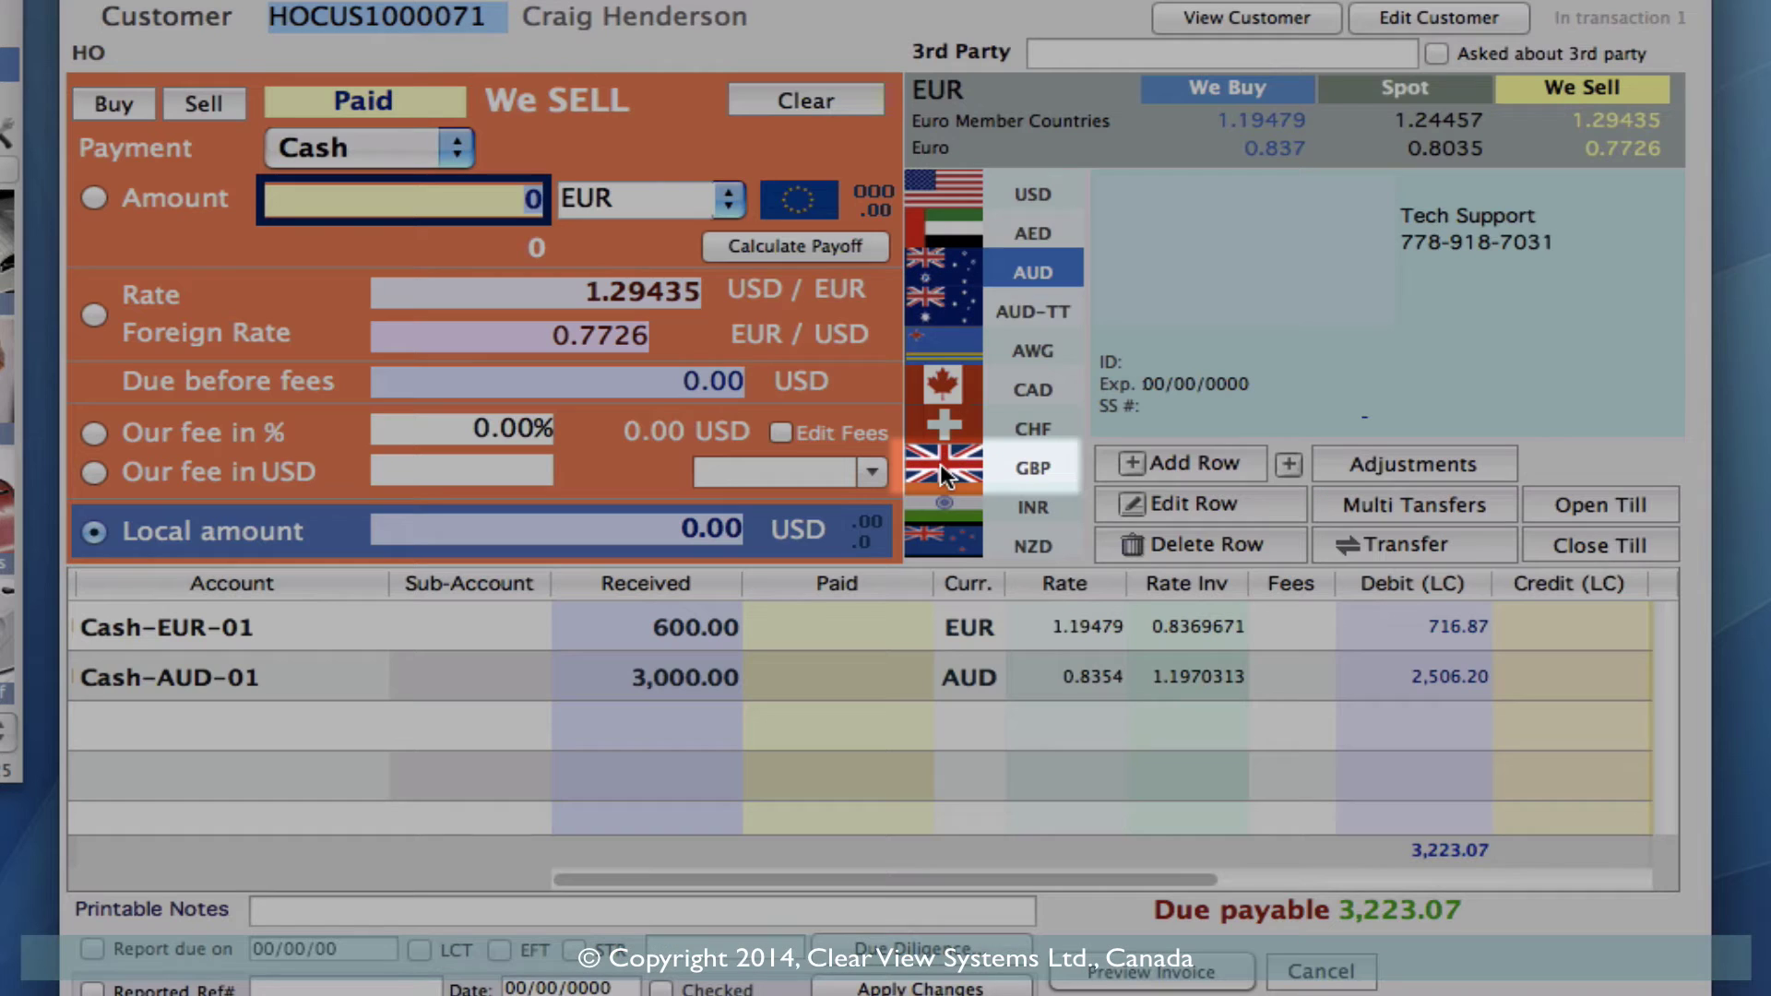
{"action": "left_click", "coordinate": [939, 463]}
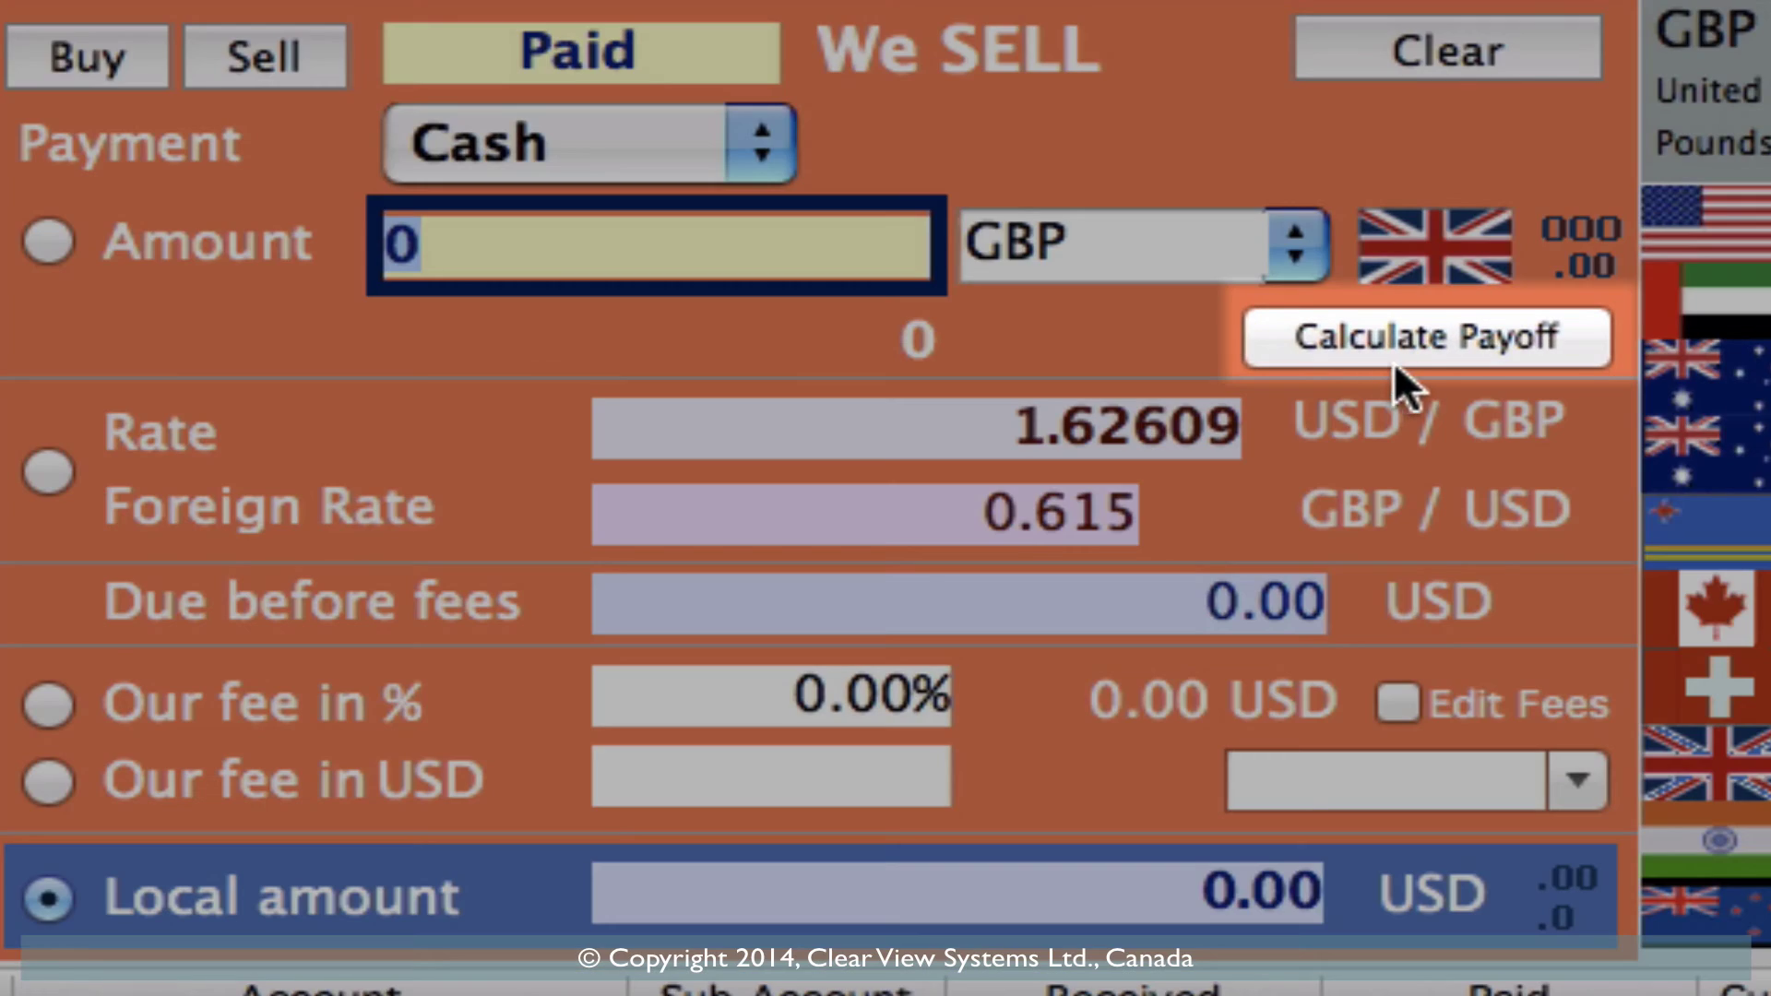
{"action": "left_click", "coordinate": [1452, 340]}
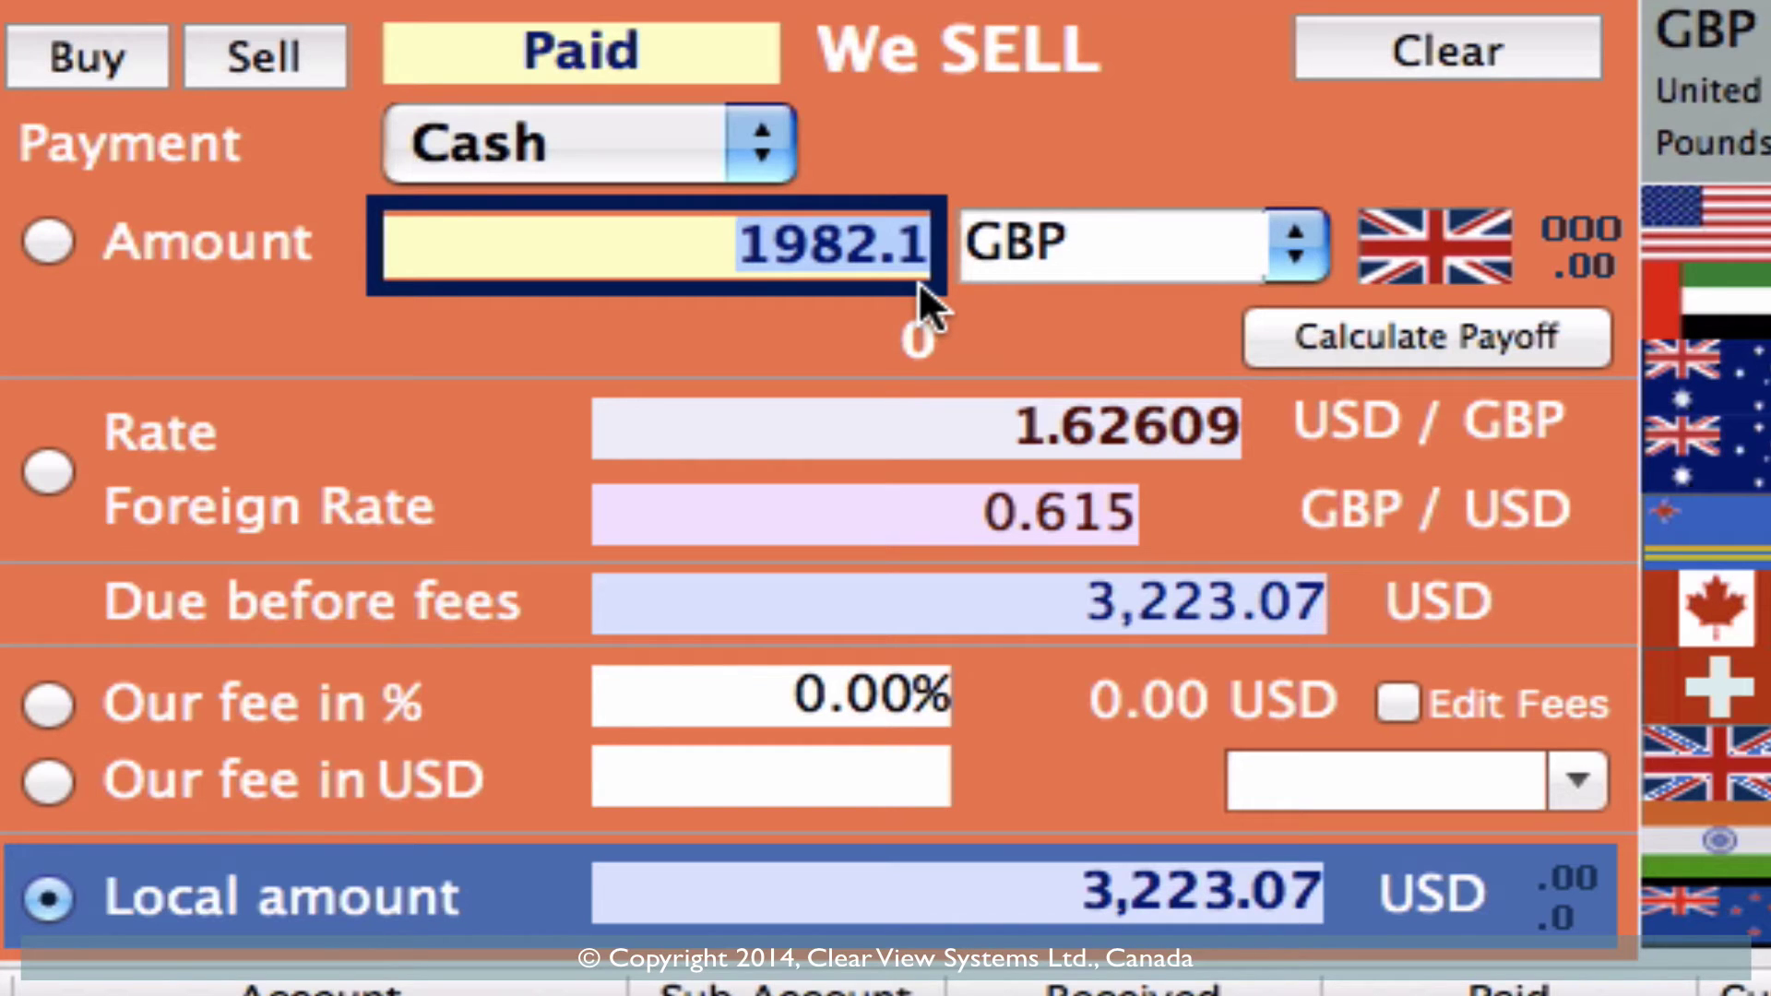
{"action": "type", "text": "1980"}
{"action": "key", "text": "Tab"}
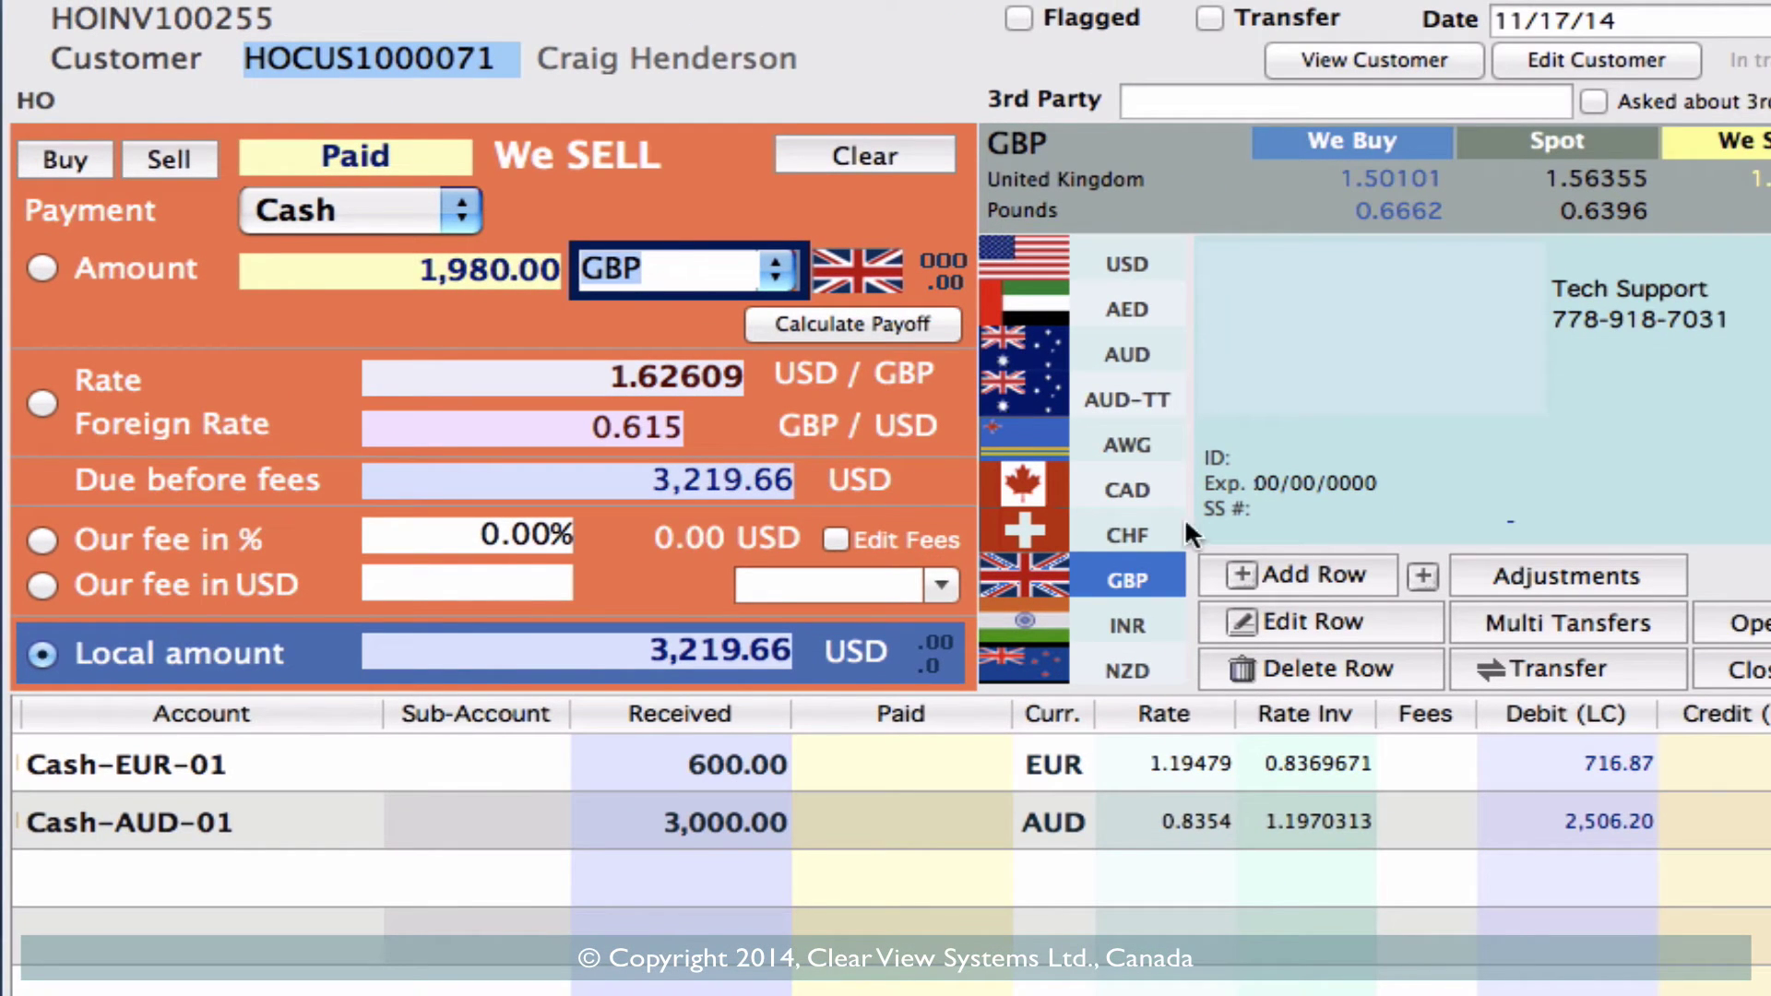
{"action": "left_click", "coordinate": [1323, 578]}
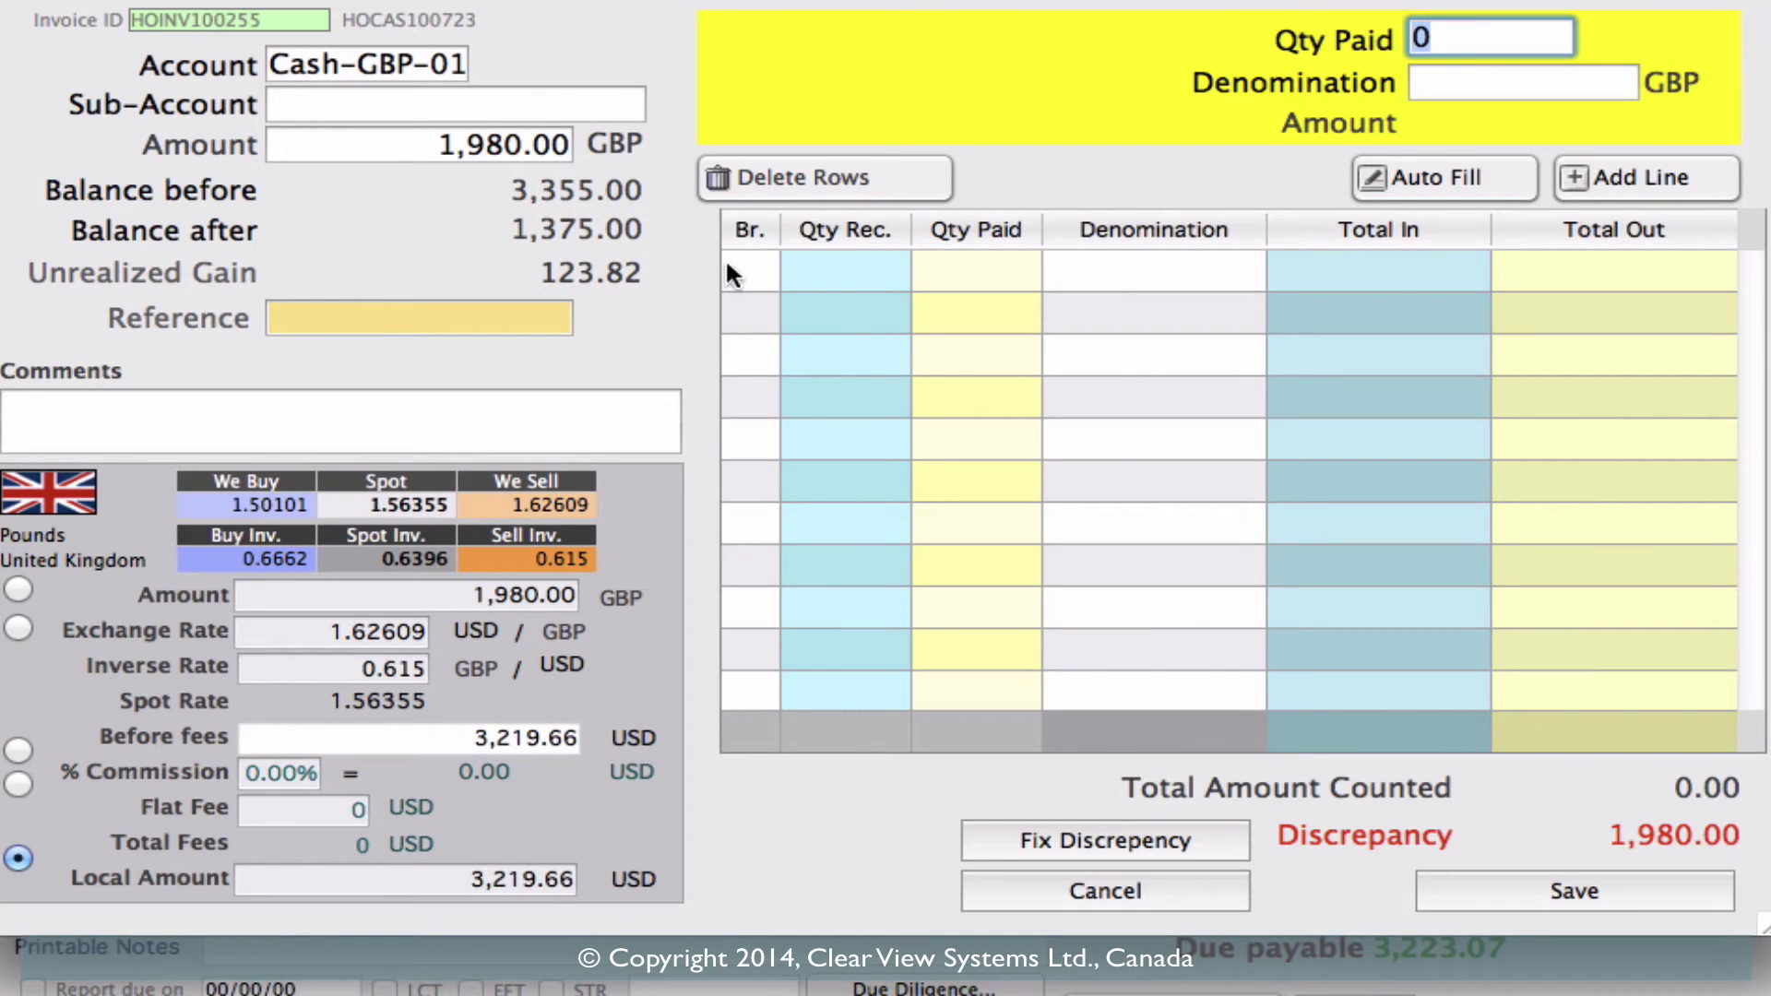
Step: Save the Cash-GBP-01 cash count so the 1,980.00 GBP row joins the invoice
{"action": "left_click", "coordinate": [1485, 887]}
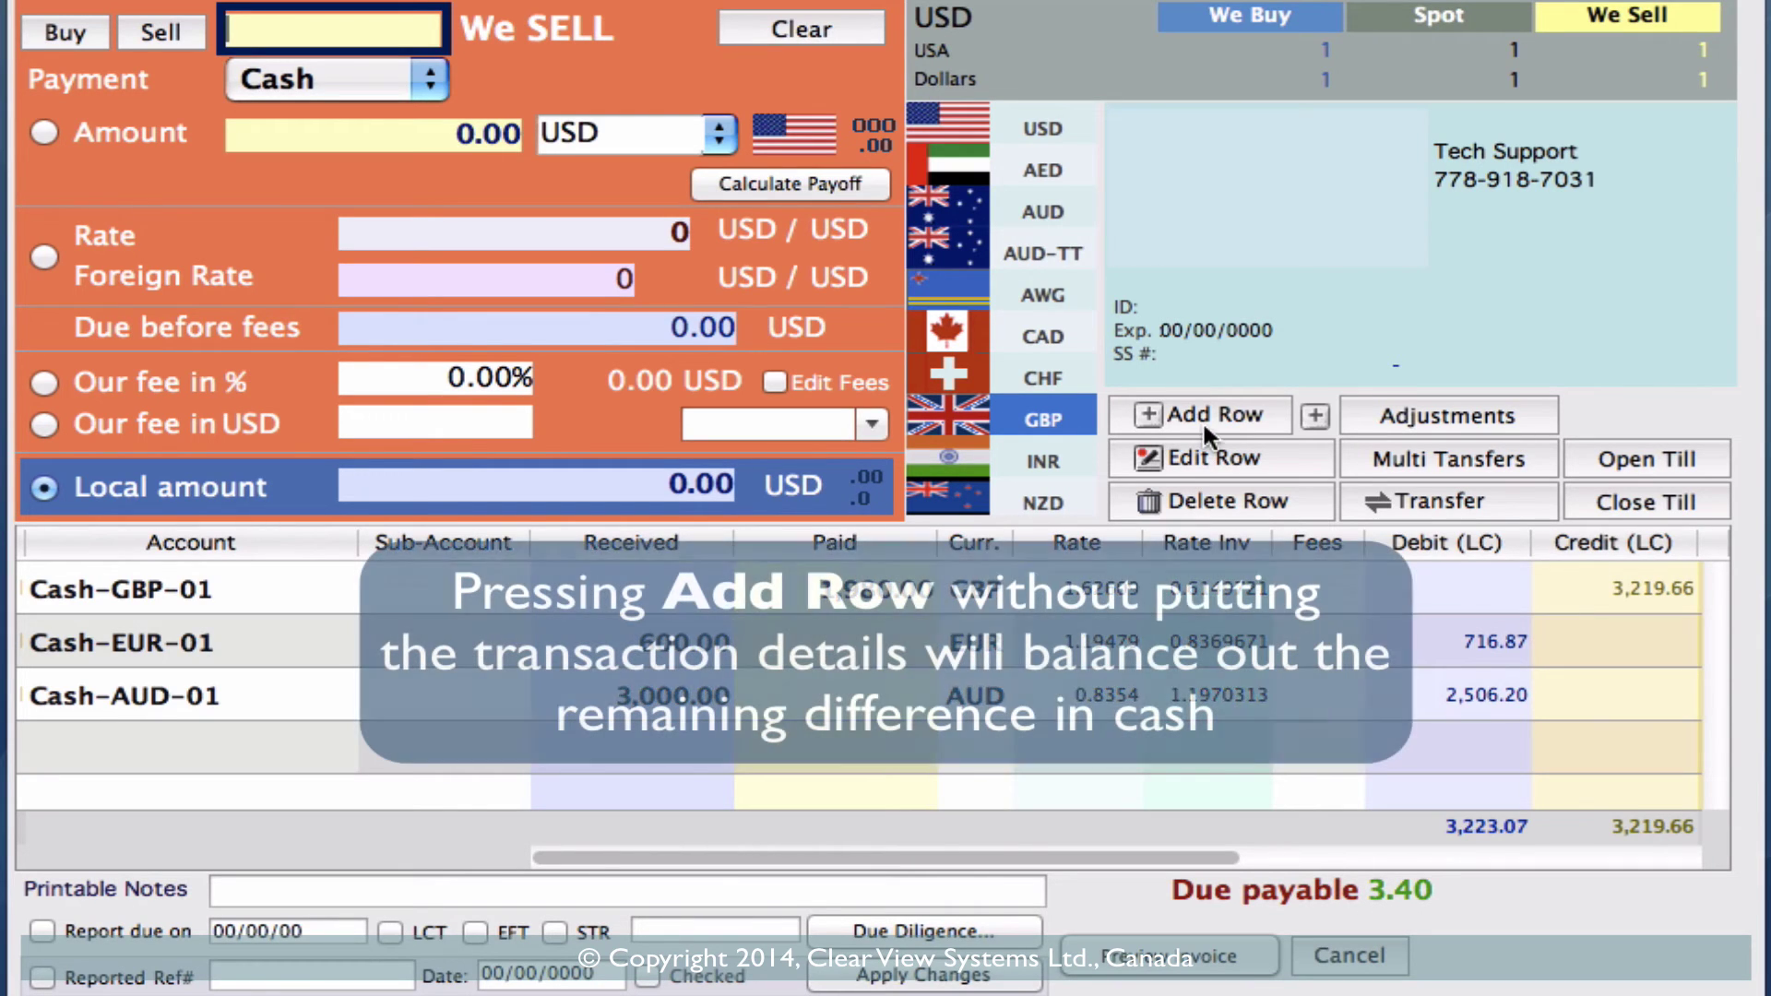
Step: Add the 3.41 USD cash payout balance line, save the invoice and preview it
{"action": "left_click", "coordinate": [1211, 412]}
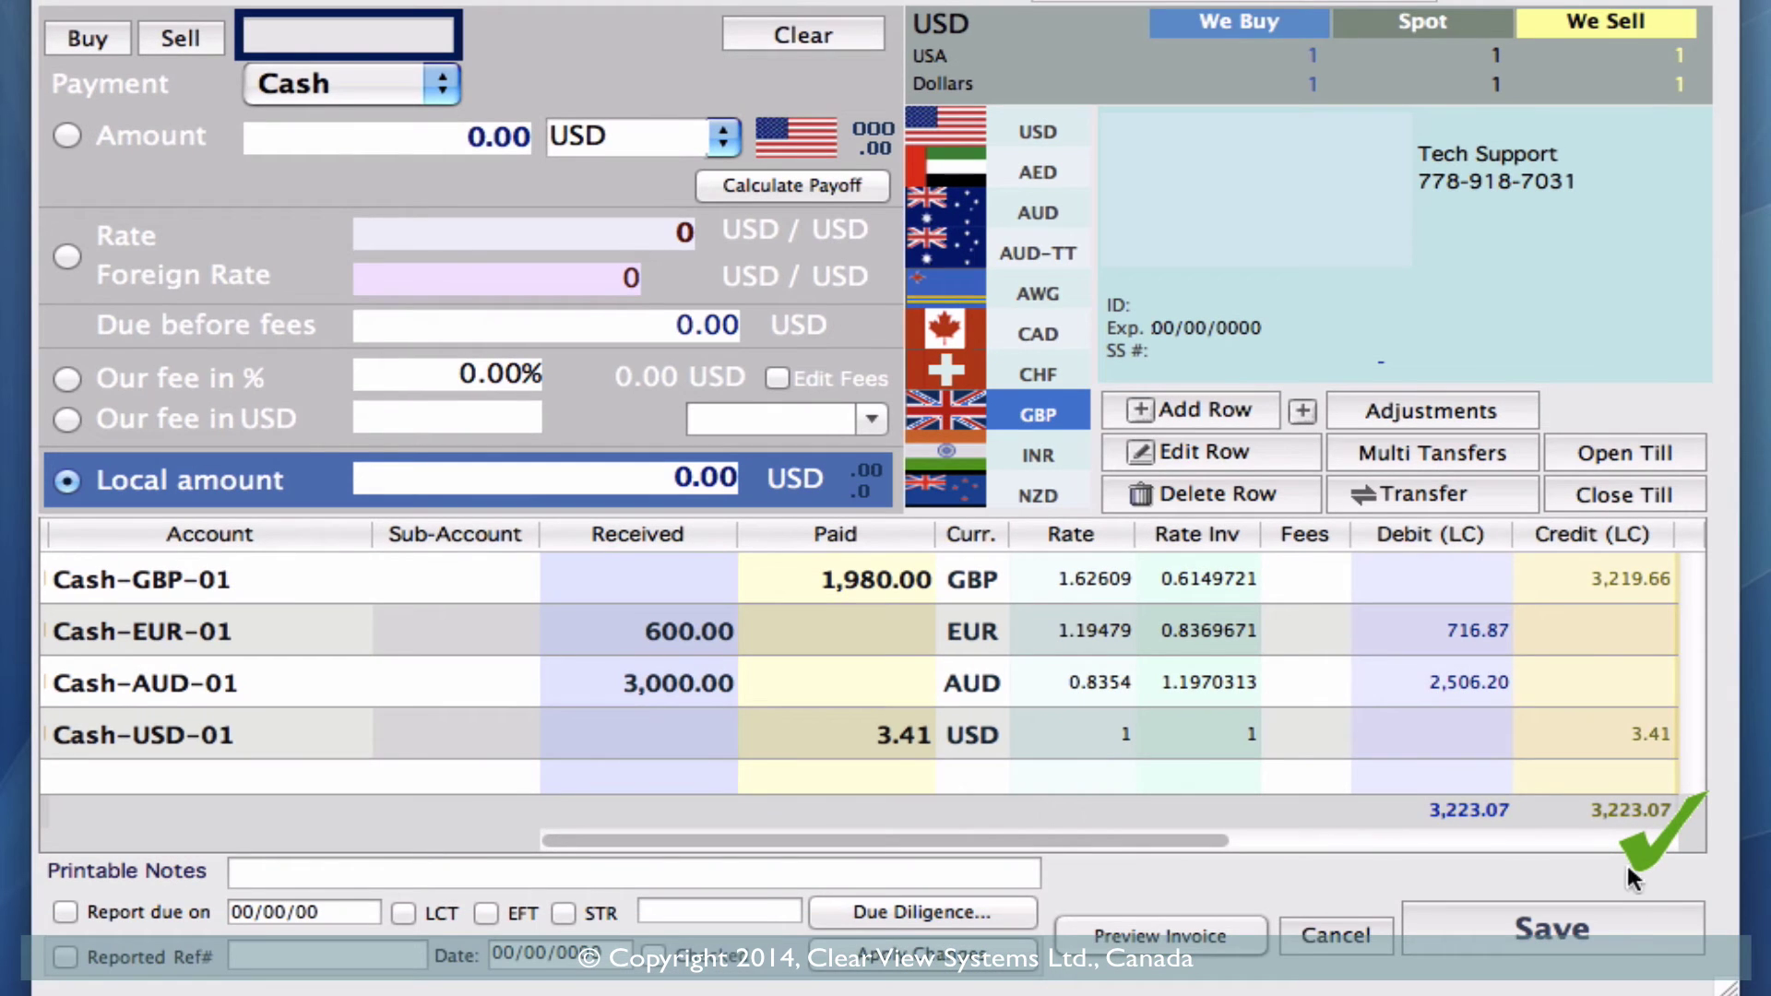
{"action": "left_click", "coordinate": [1620, 916]}
{"action": "left_click", "coordinate": [1648, 43]}
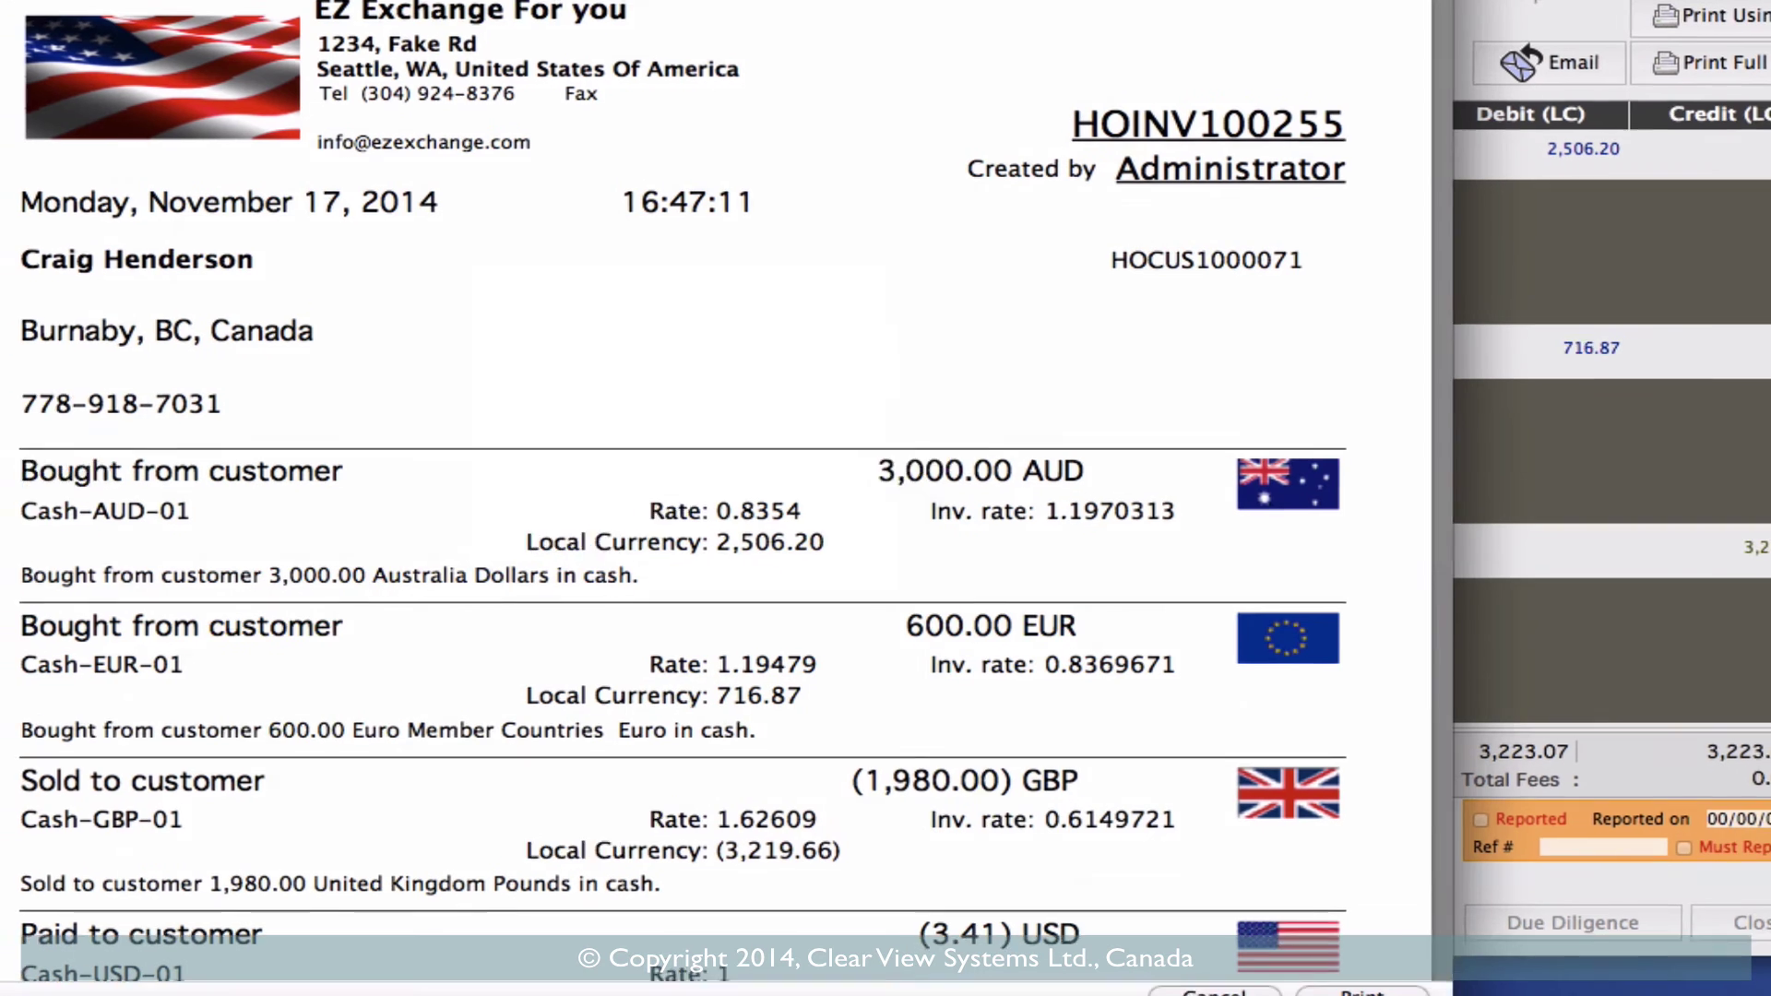
Step: Scroll the print preview down to the USD payout line, then close it
{"action": "left_click_drag", "start_coordinate": [1451, 272], "coordinate": [1476, 439]}
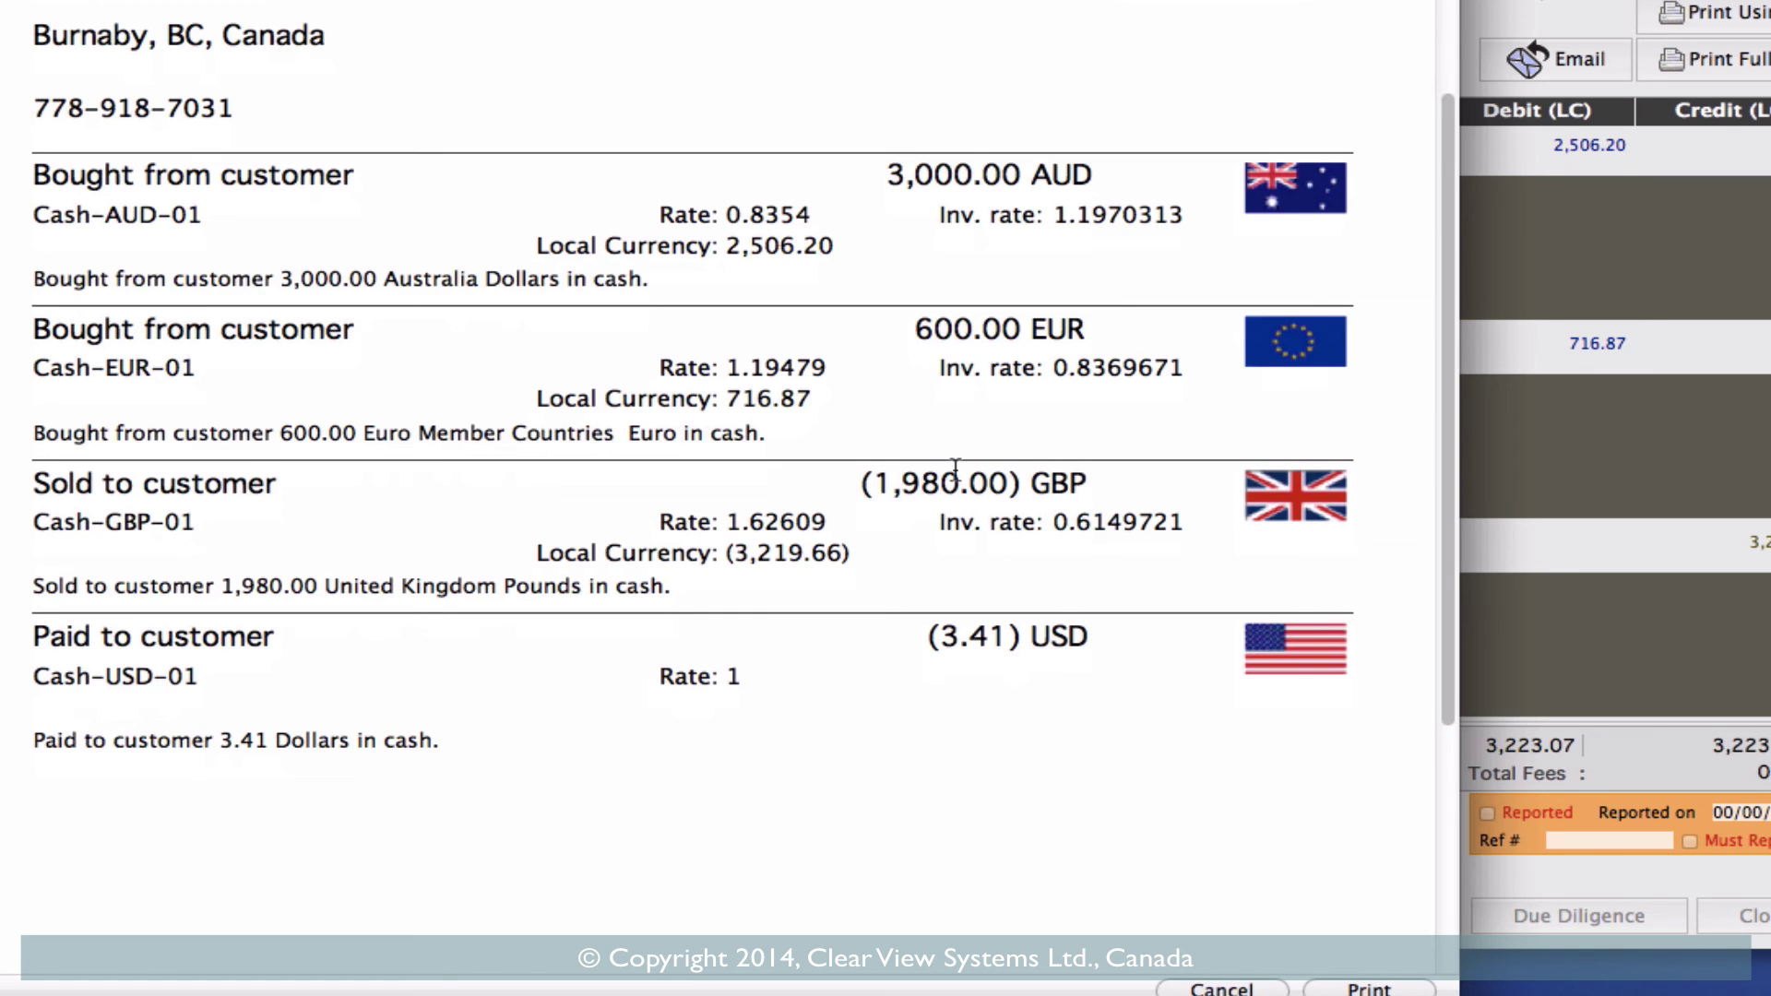
{"action": "key", "text": "Escape"}
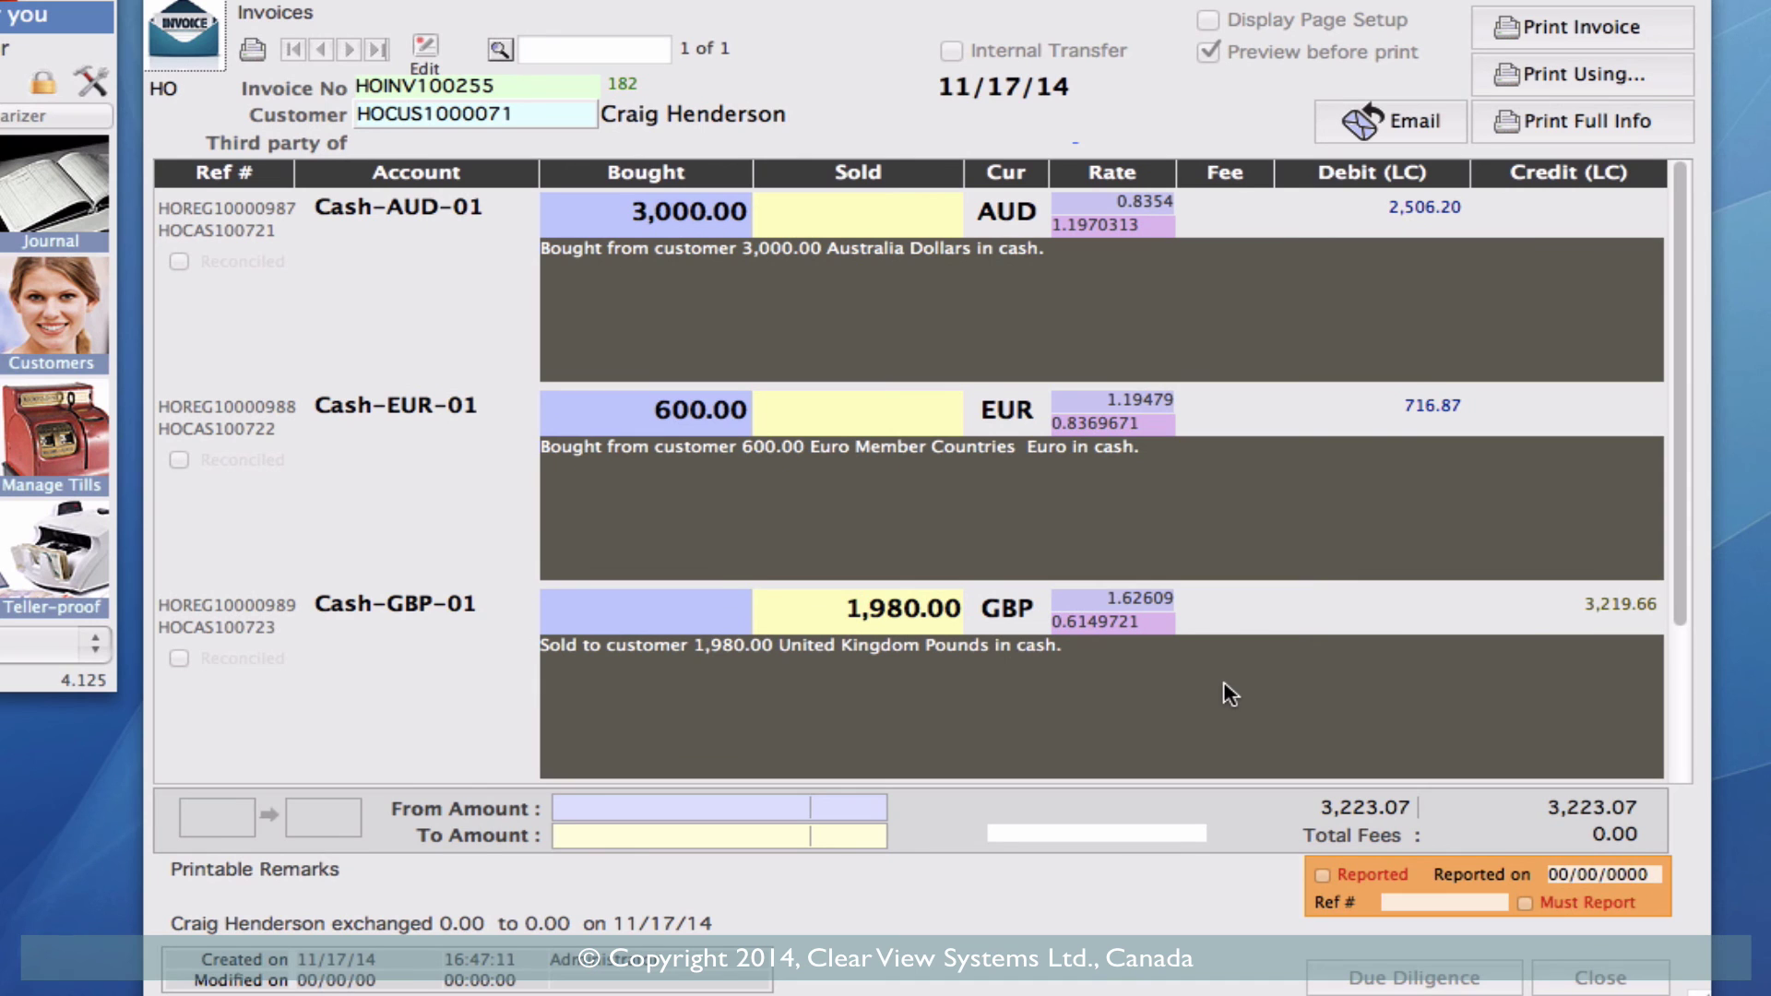
Step: Close the saved invoice's detail window to return to the Invoices list
{"action": "left_click", "coordinate": [1645, 990]}
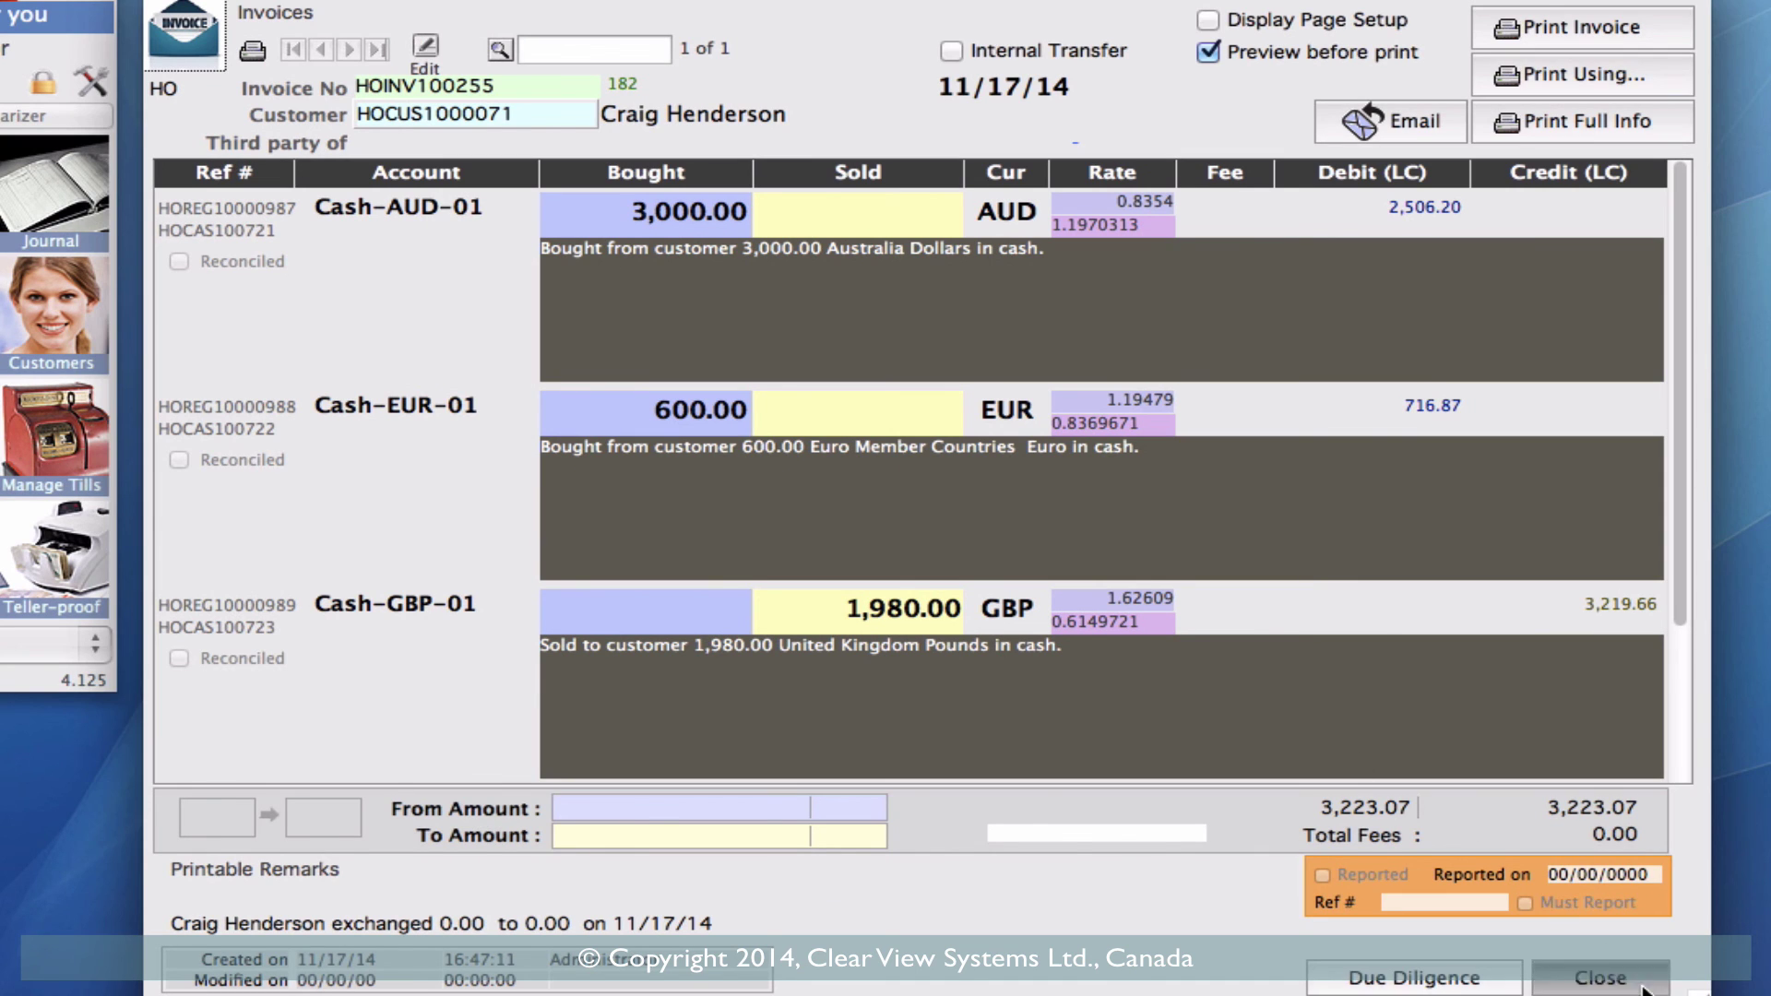